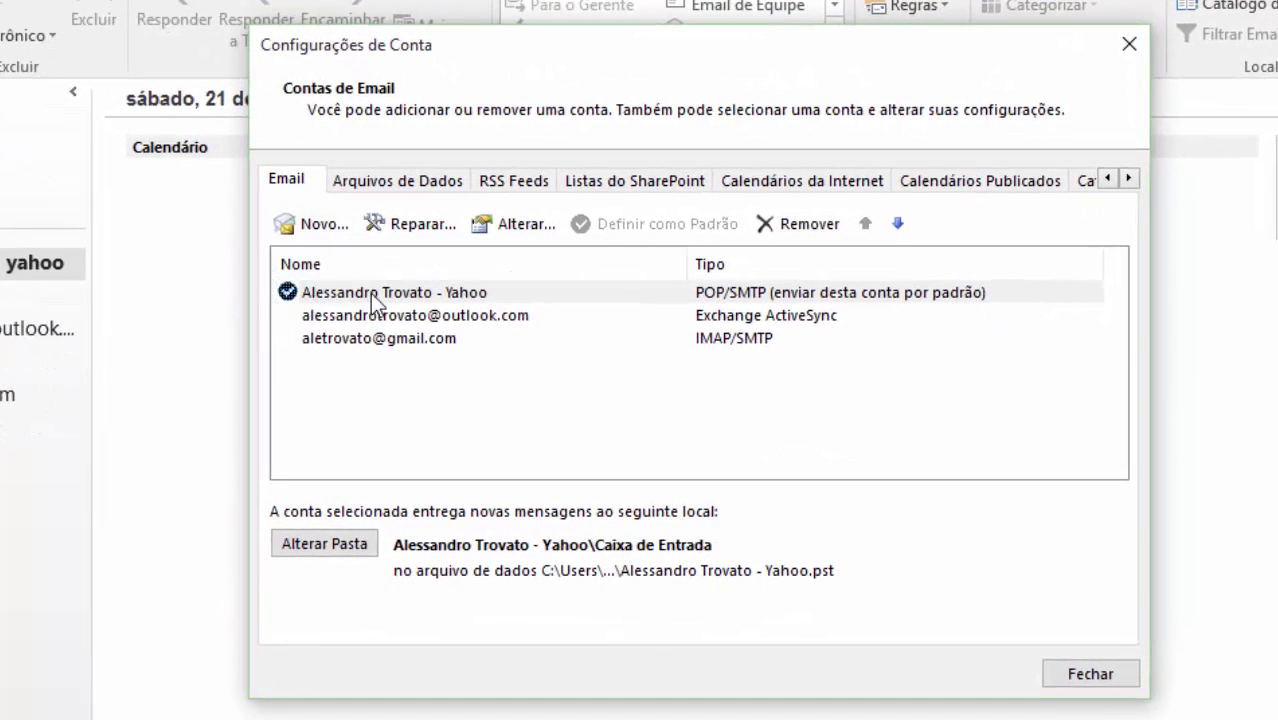
# - Briefly make Gmail the default, restore Yahoo as default sending account, and close Account Settings
pyautogui.click(402, 340)
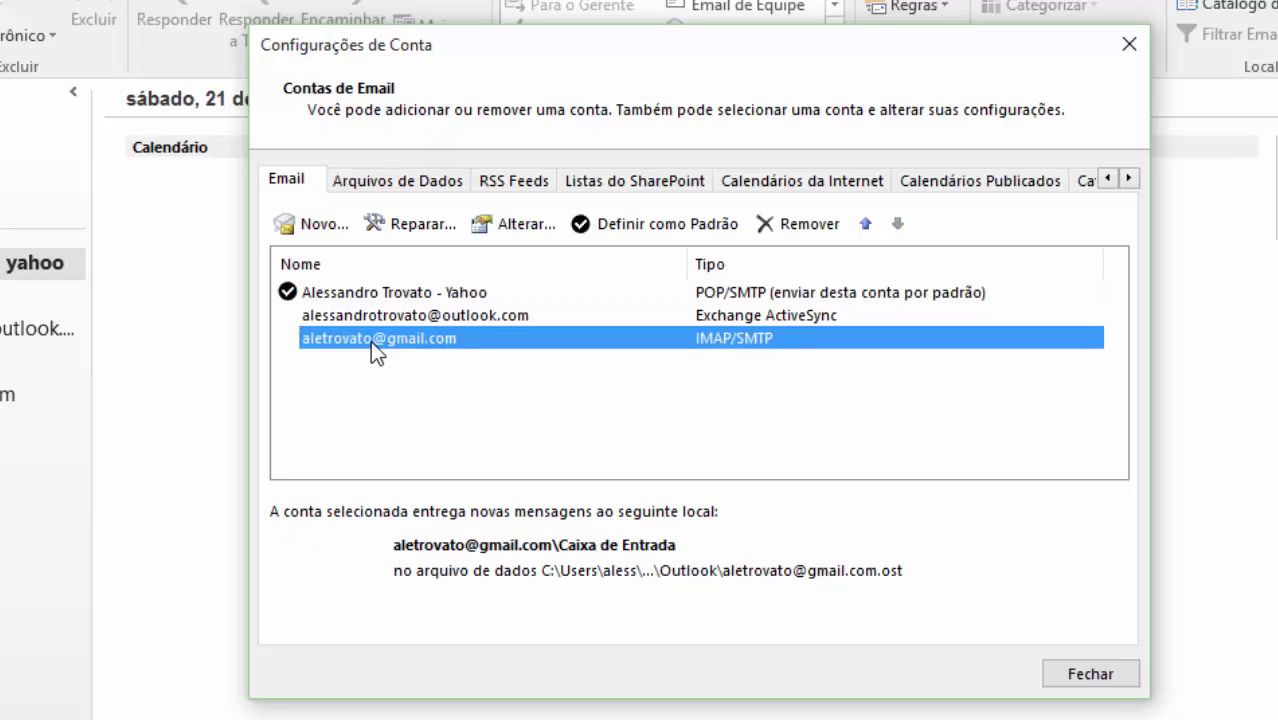
pyautogui.click(632, 226)
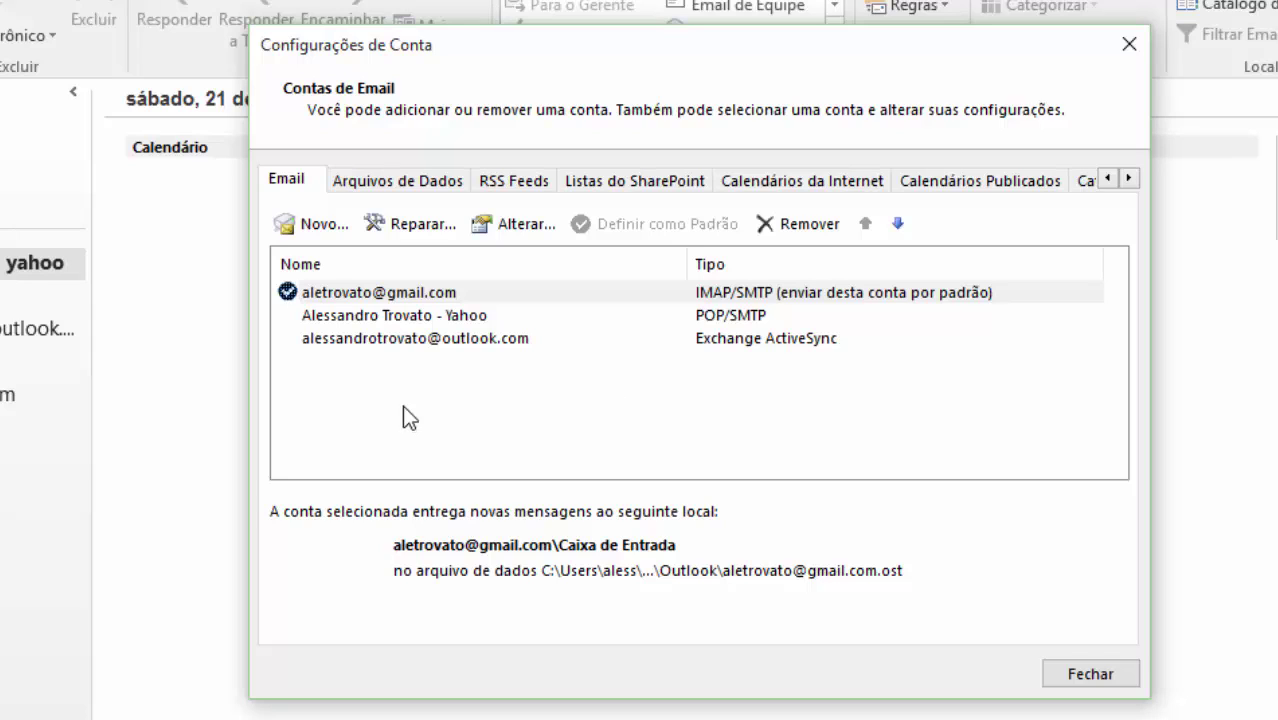
pyautogui.click(443, 317)
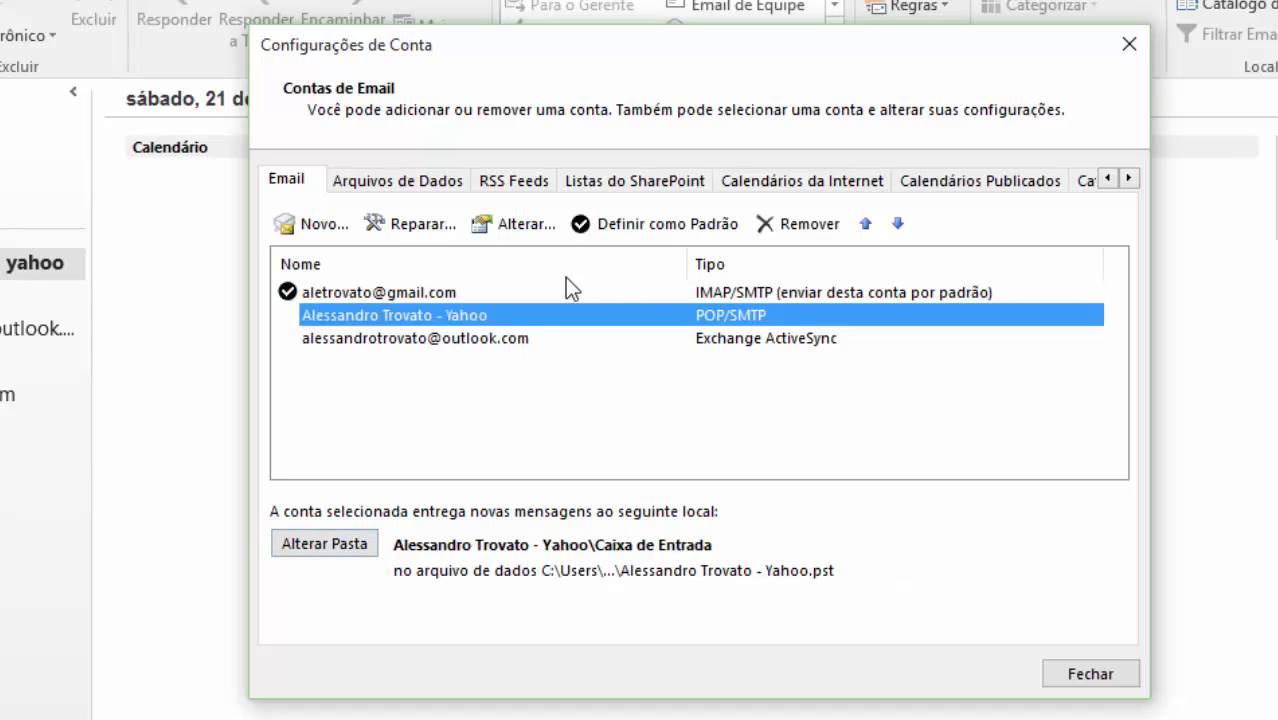
pyautogui.click(595, 228)
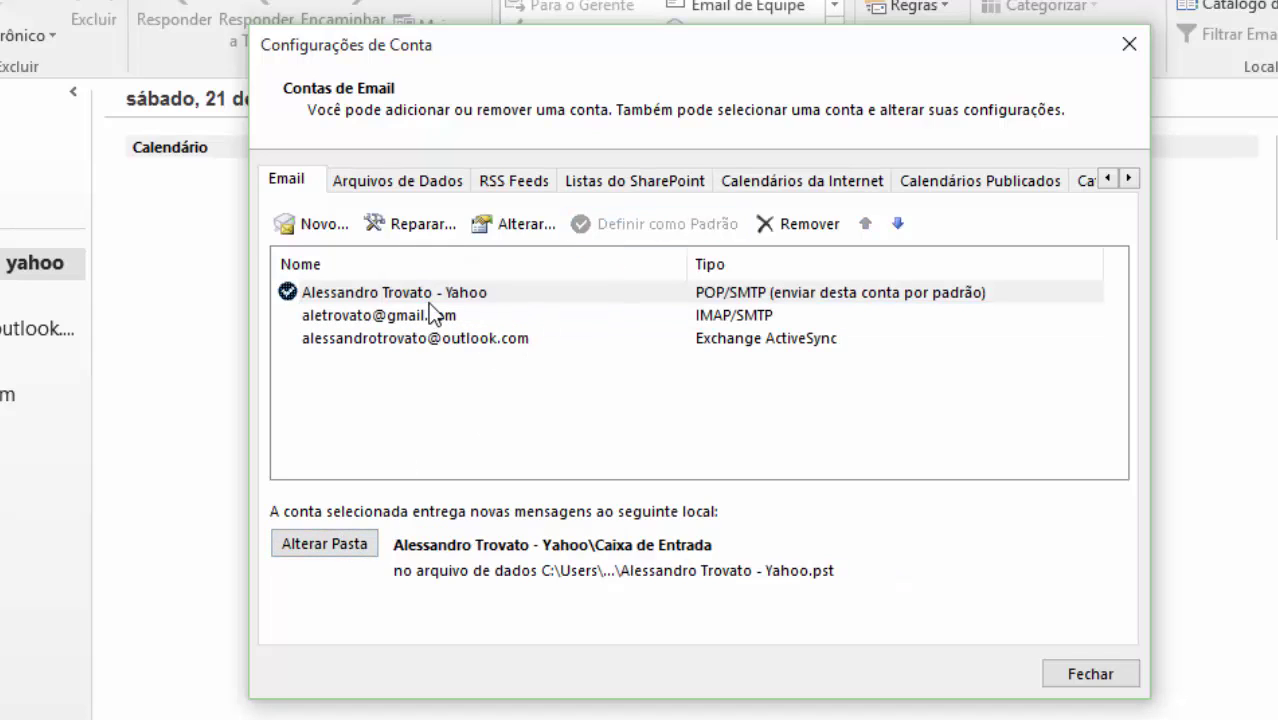
pyautogui.click(1087, 673)
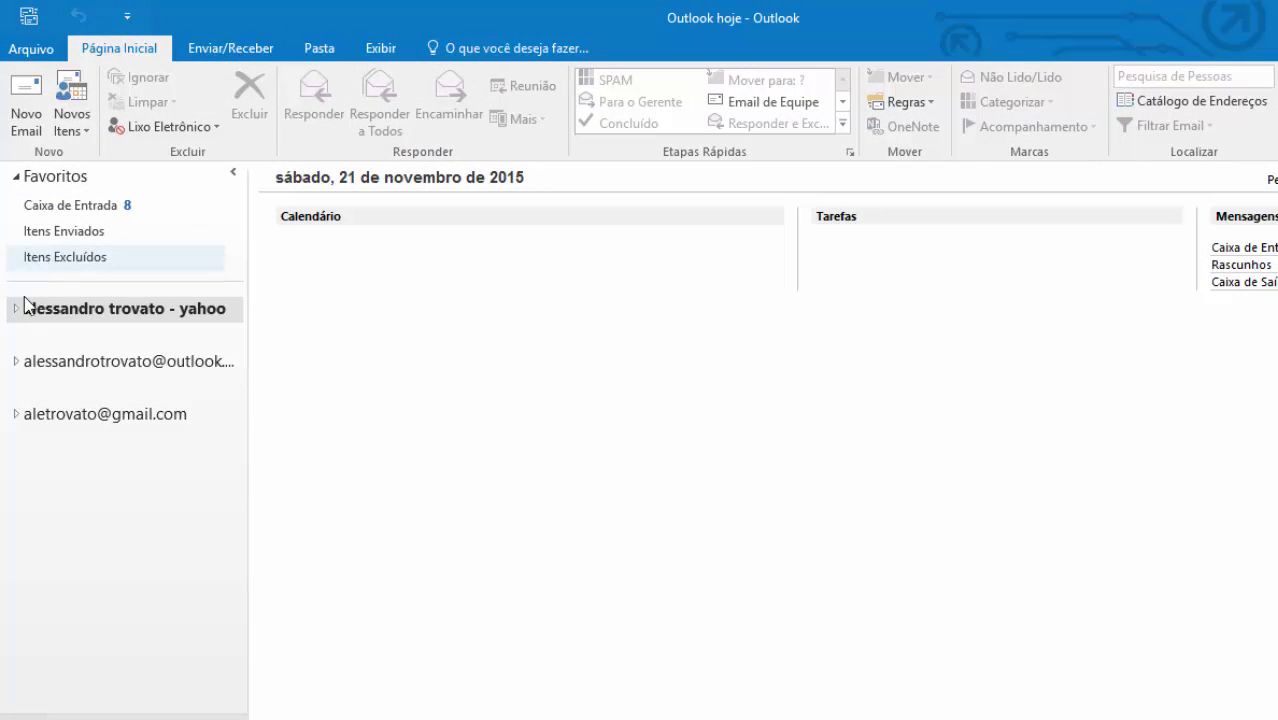
# - Browse the Yahoo and Gmail folders and read the Botões de Votação message in the Gmail inbox
pyautogui.click(16, 309)
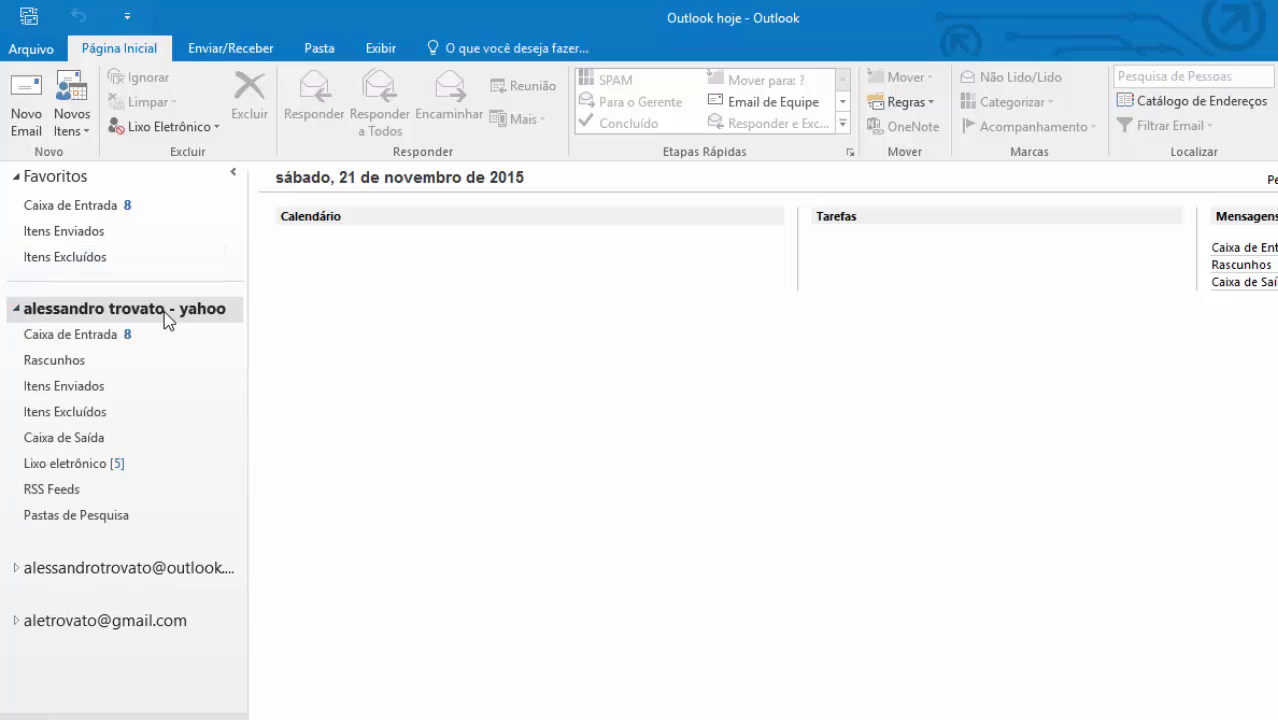
pyautogui.click(16, 310)
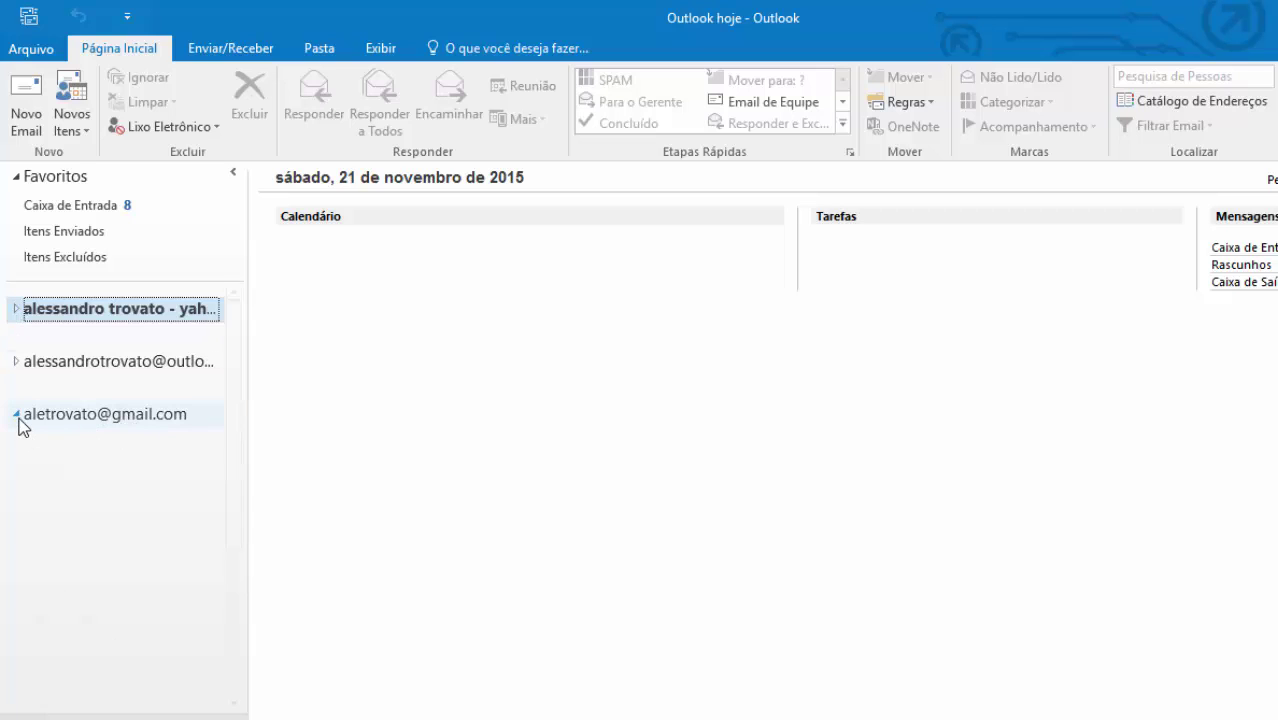
pyautogui.click(16, 414)
pyautogui.click(100, 439)
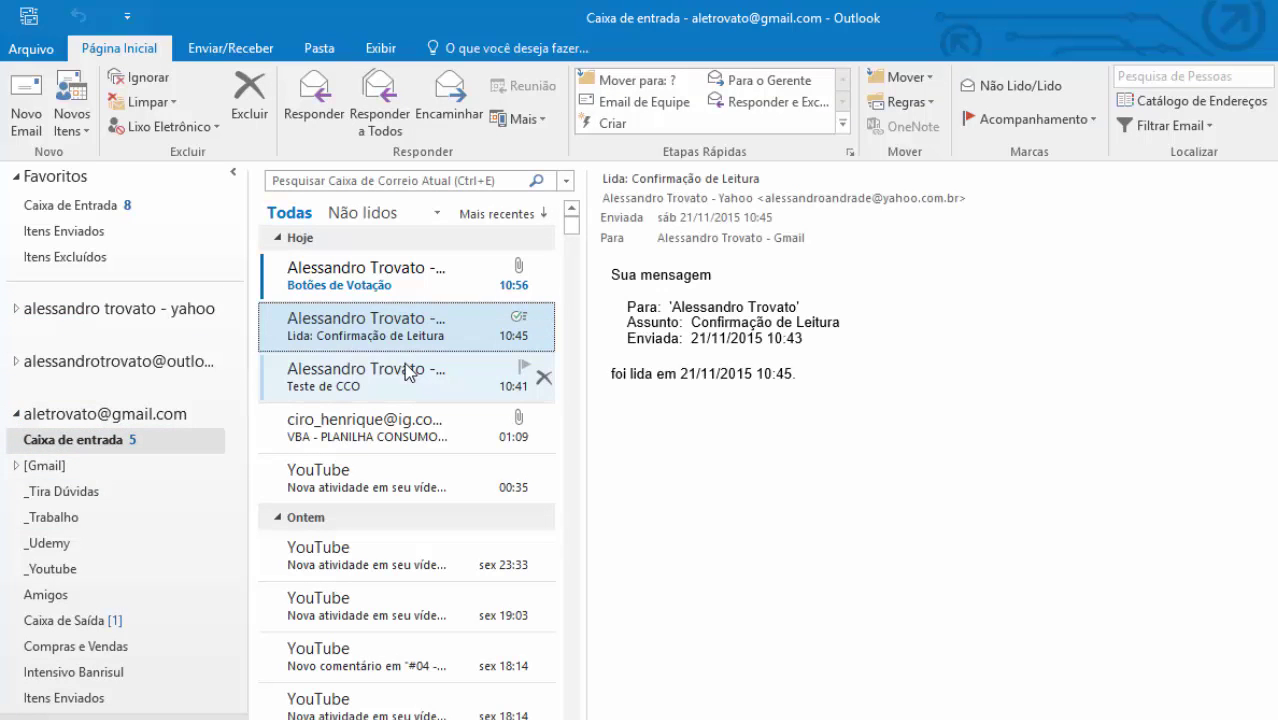
pyautogui.click(392, 289)
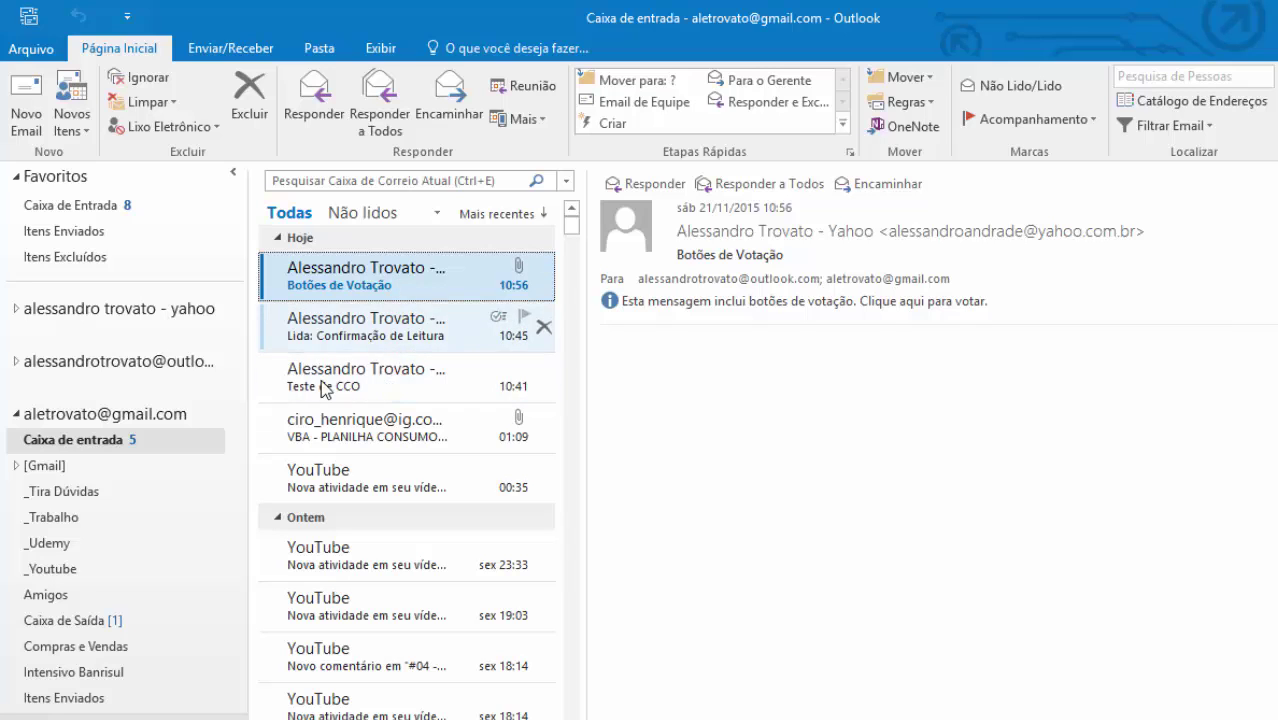
# - Collapse Gmail's folders and open the Gmail account's Account Information page under Arquivo
pyautogui.click(16, 413)
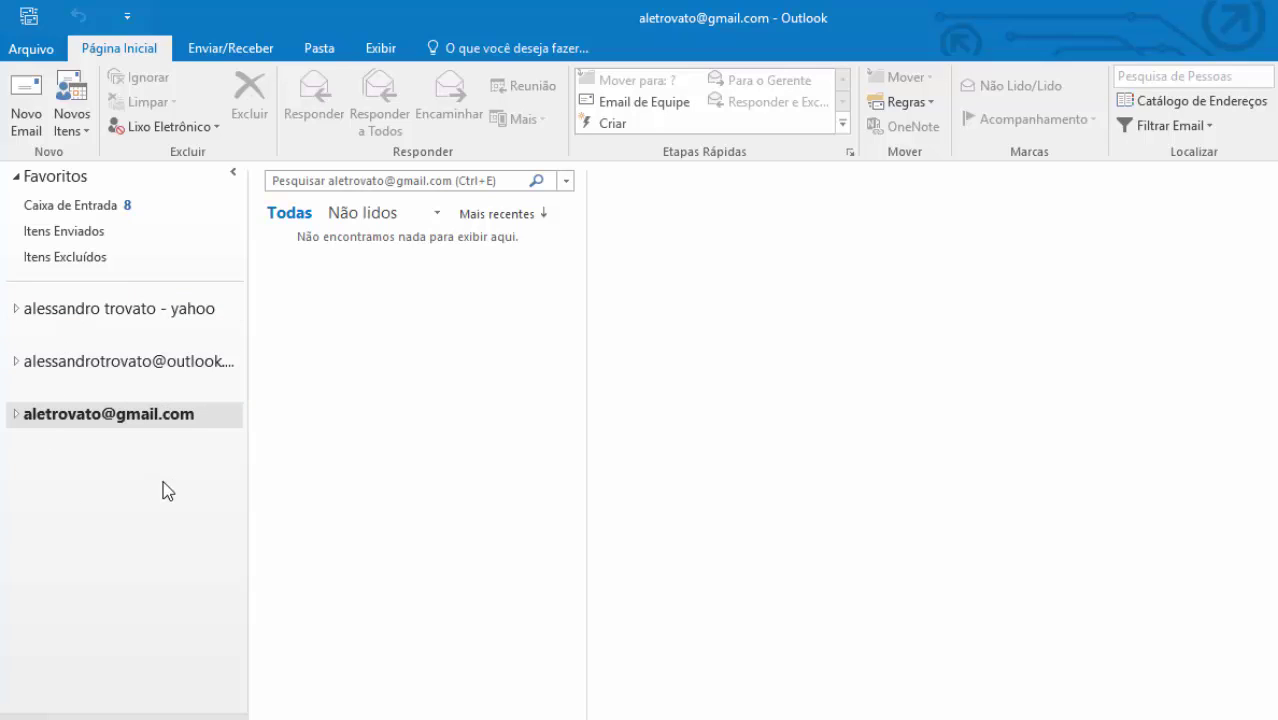
pyautogui.click(106, 517)
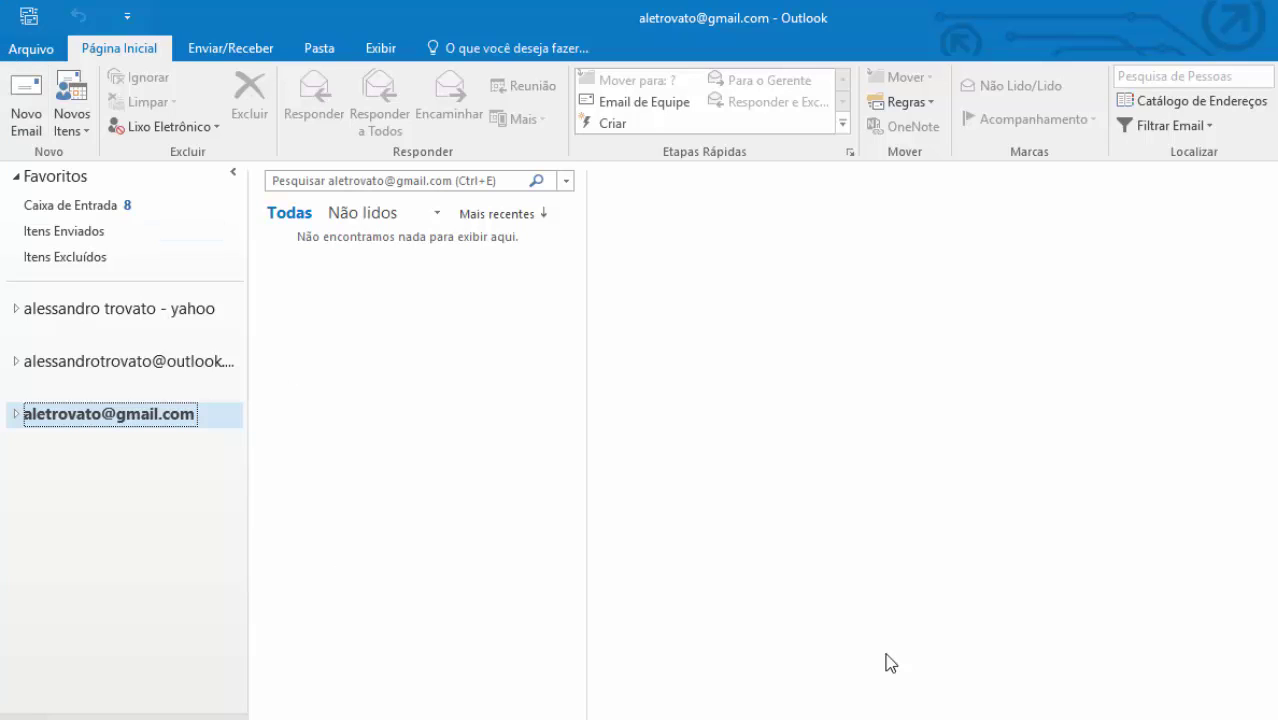
pyautogui.click(27, 49)
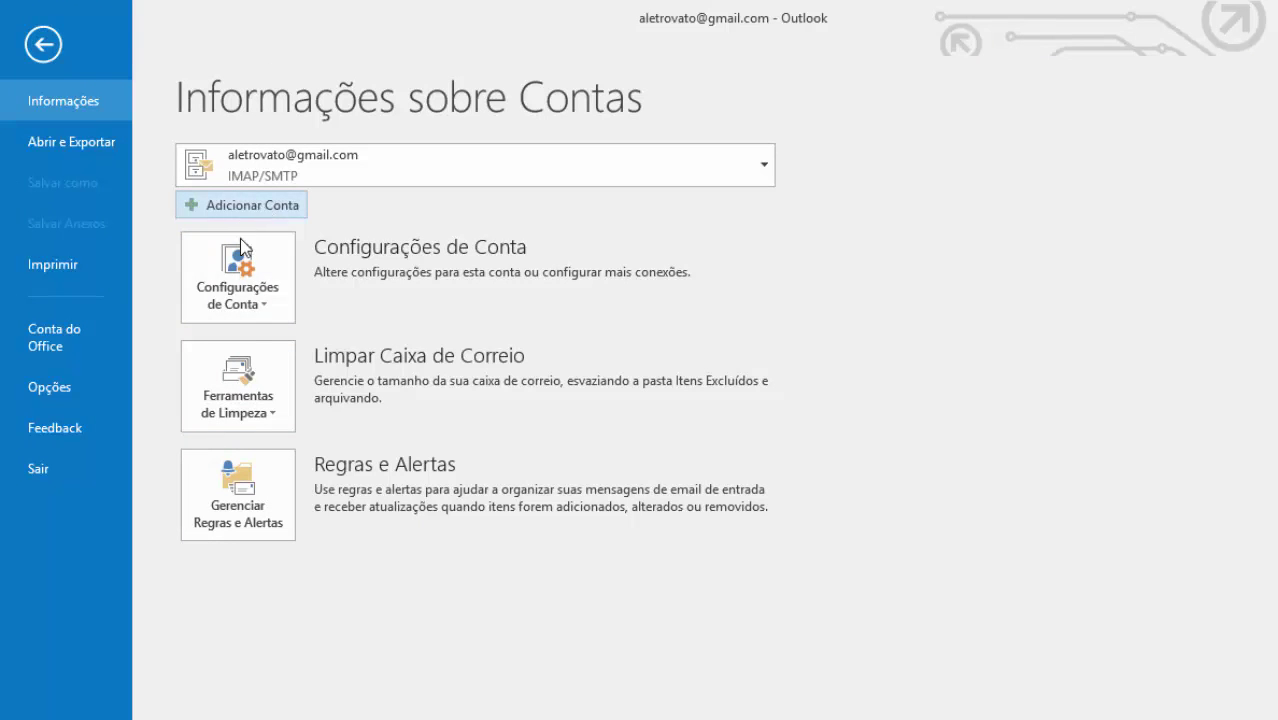
# - Go to the Arquivos de Dados tab of Account Settings and start adding a new data file
pyautogui.click(246, 280)
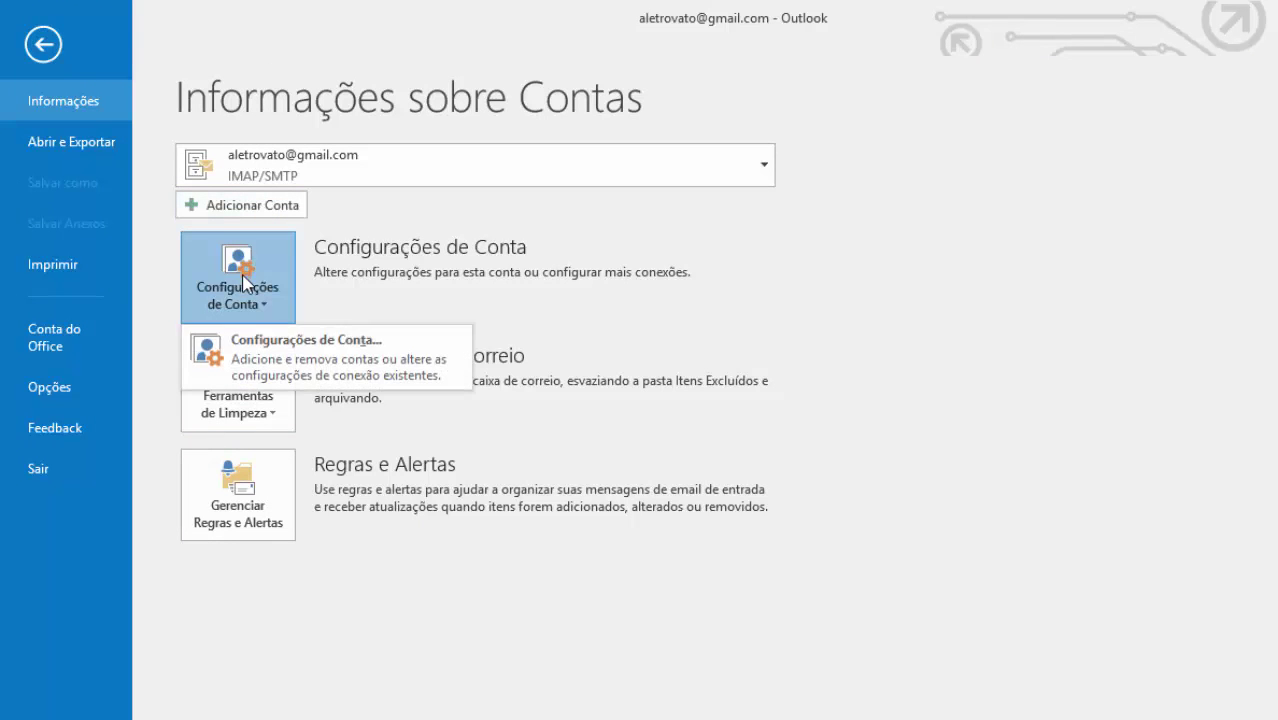
pyautogui.click(266, 345)
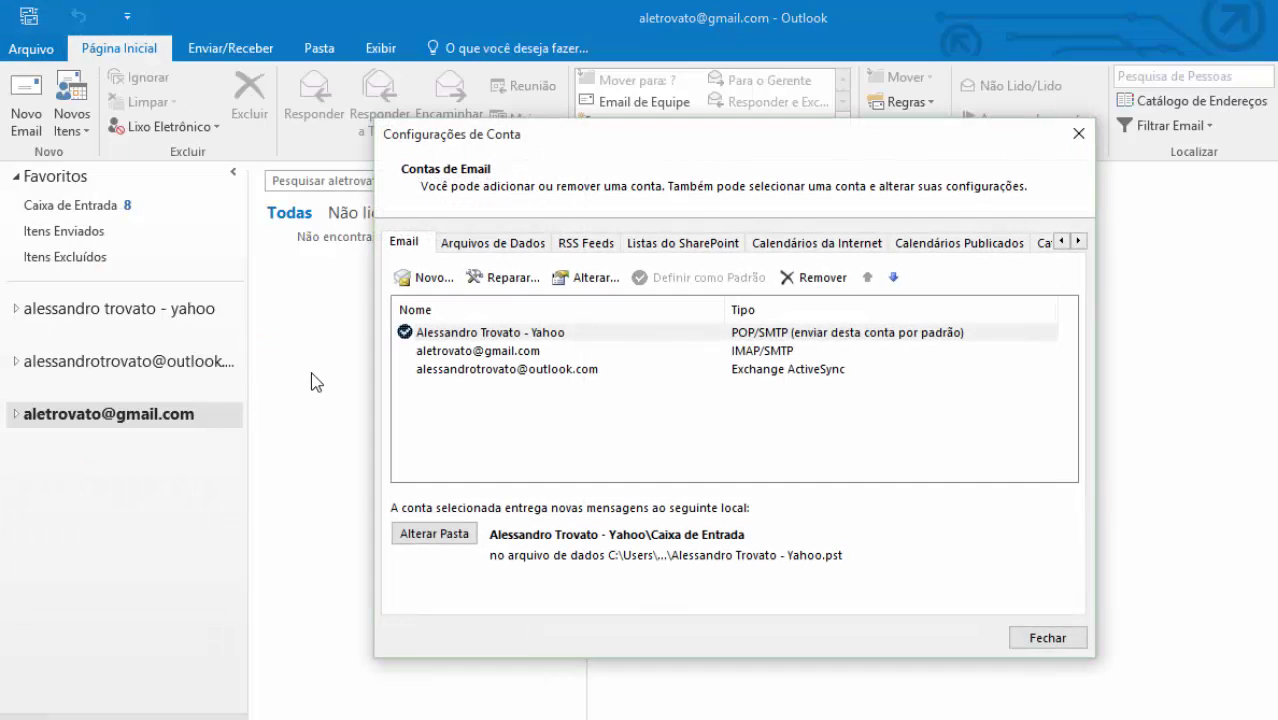
pyautogui.click(512, 245)
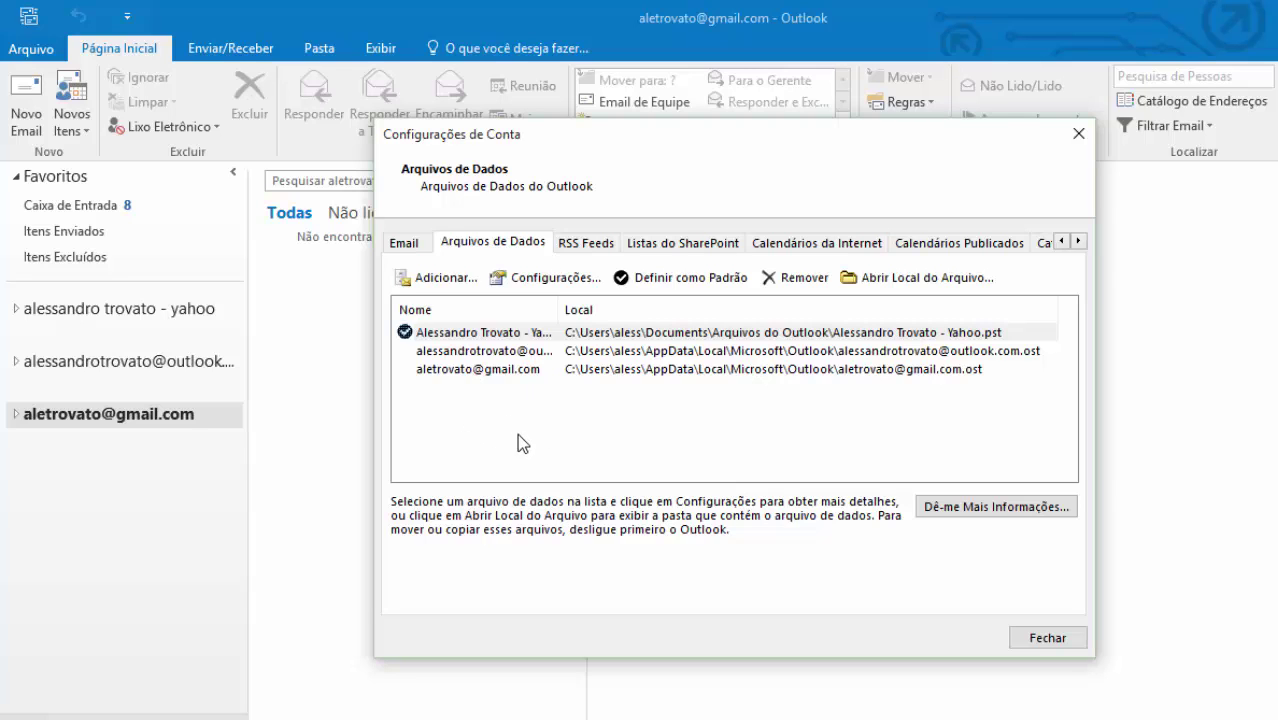
pyautogui.click(419, 281)
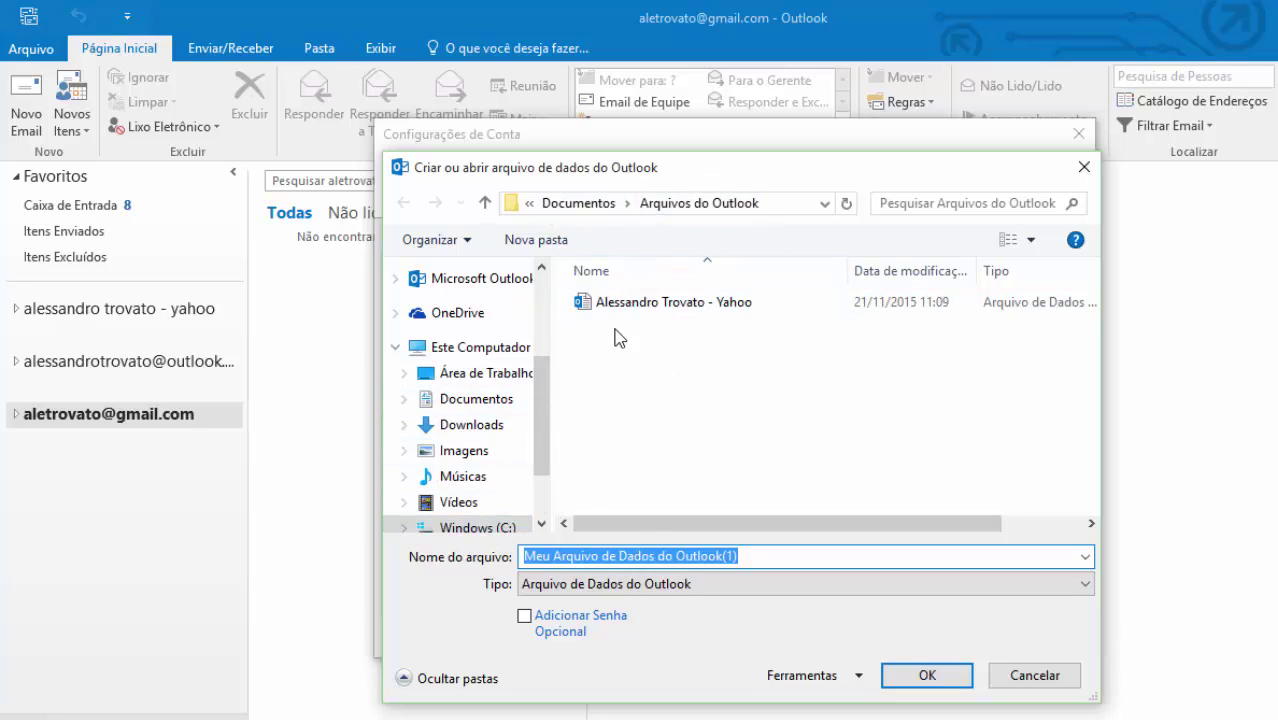
# - Navigate to the Documentos\Outlook - PST folder as the new data file's location
pyautogui.click(490, 526)
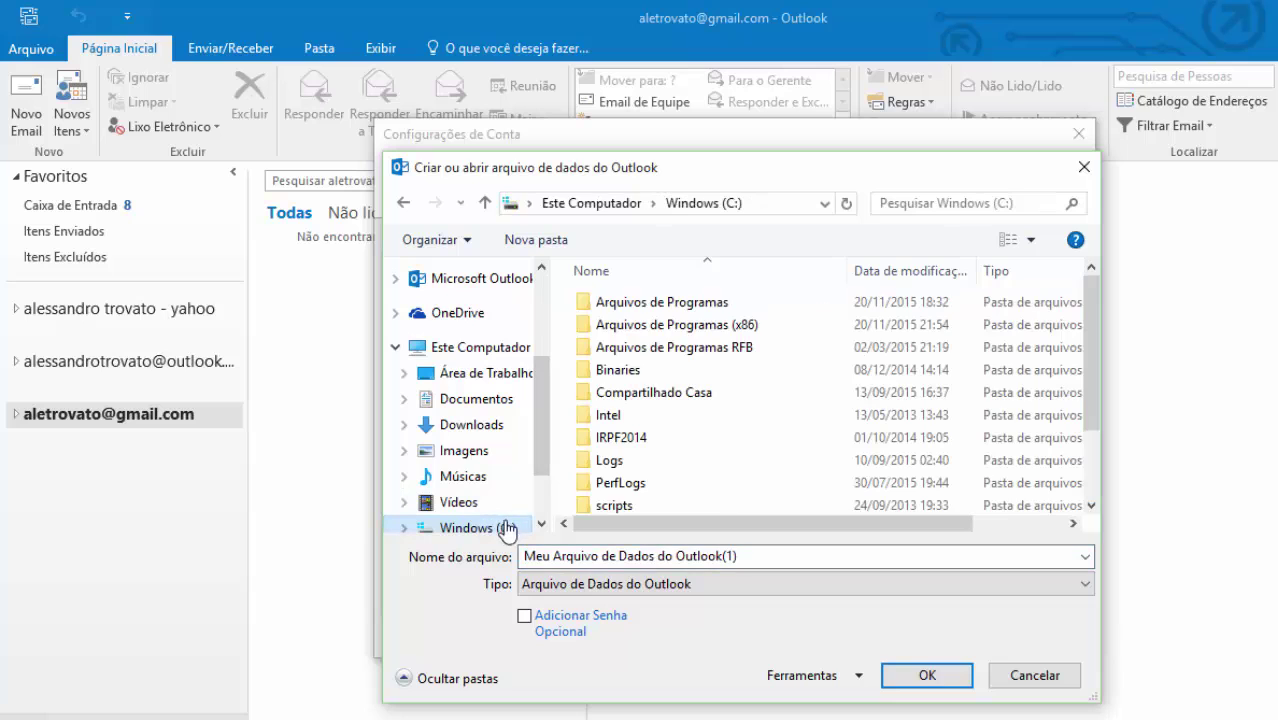
pyautogui.click(485, 405)
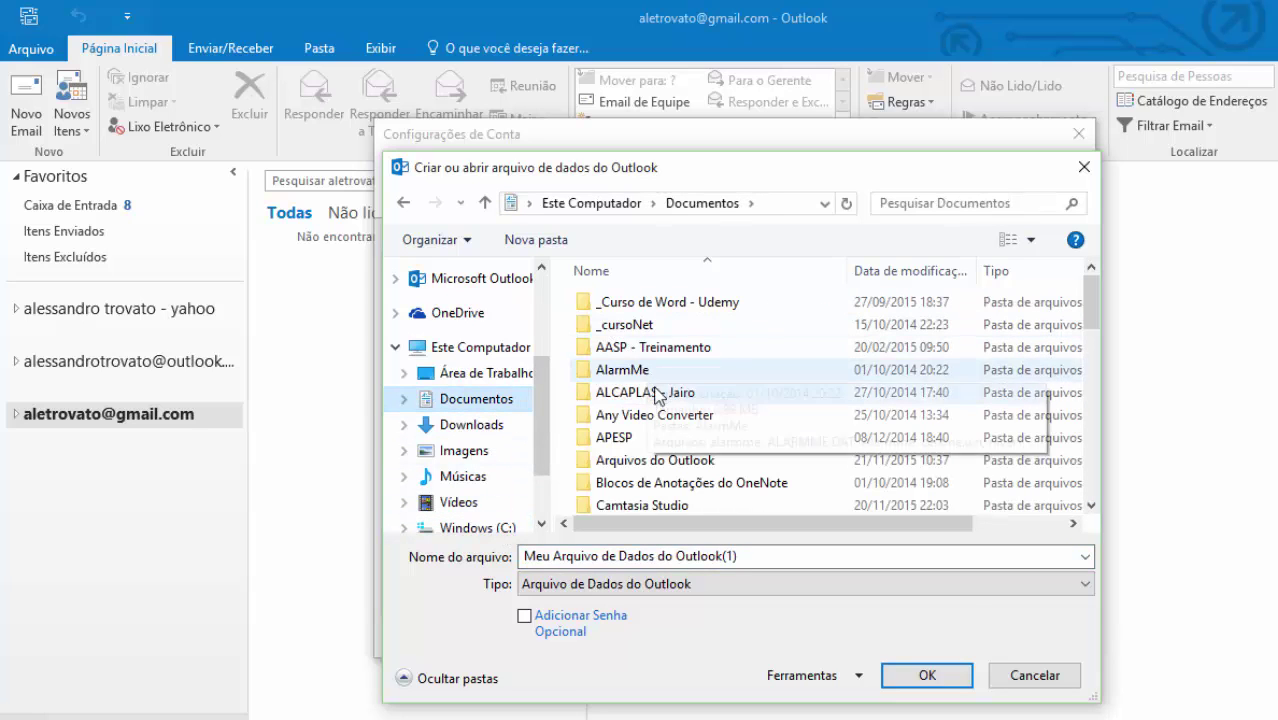
pyautogui.click(674, 440)
pyautogui.write('ou')
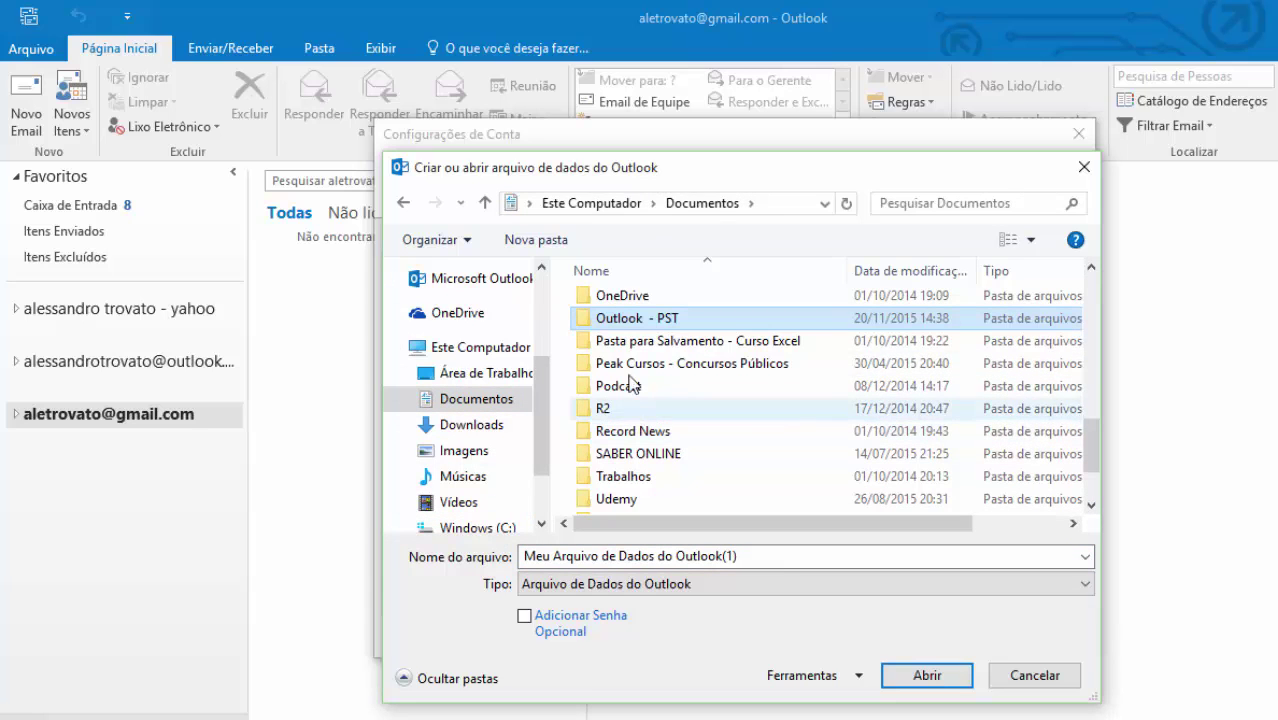
pyautogui.doubleClick(649, 318)
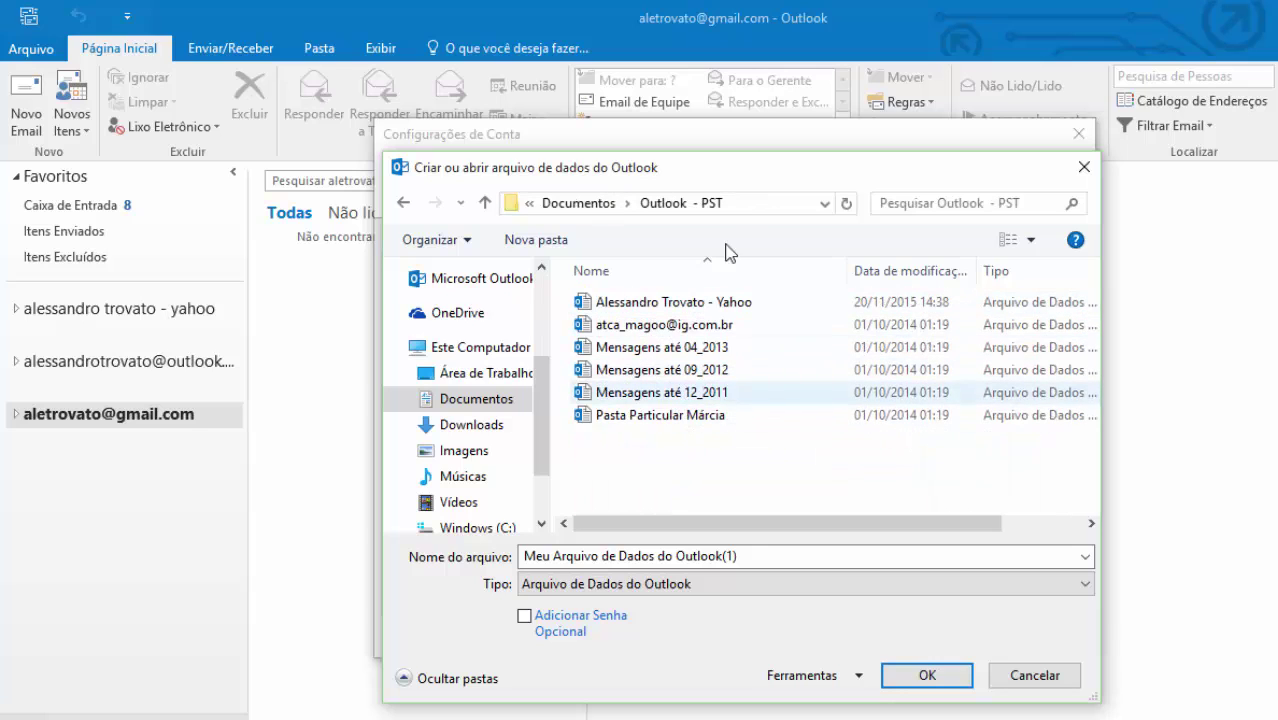
pyautogui.moveTo(756, 533); pyautogui.dragTo(1033, 522)
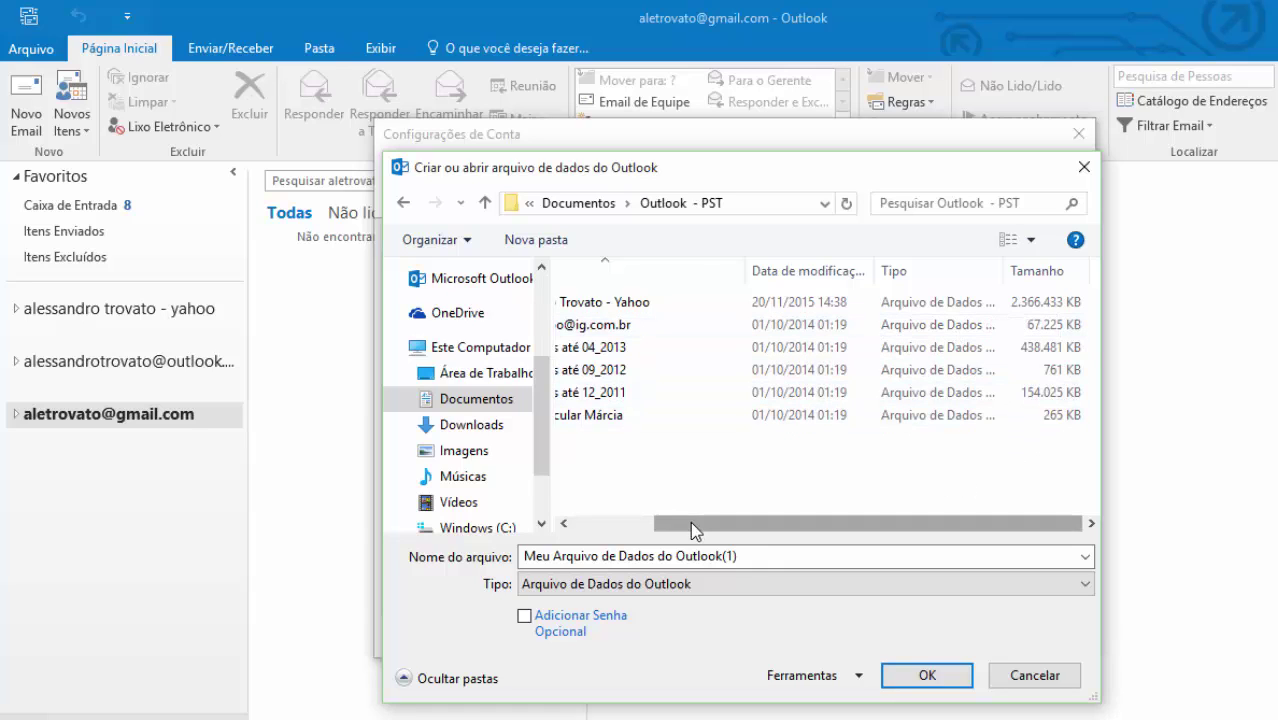
pyautogui.hscroll(-2, 690, 521)
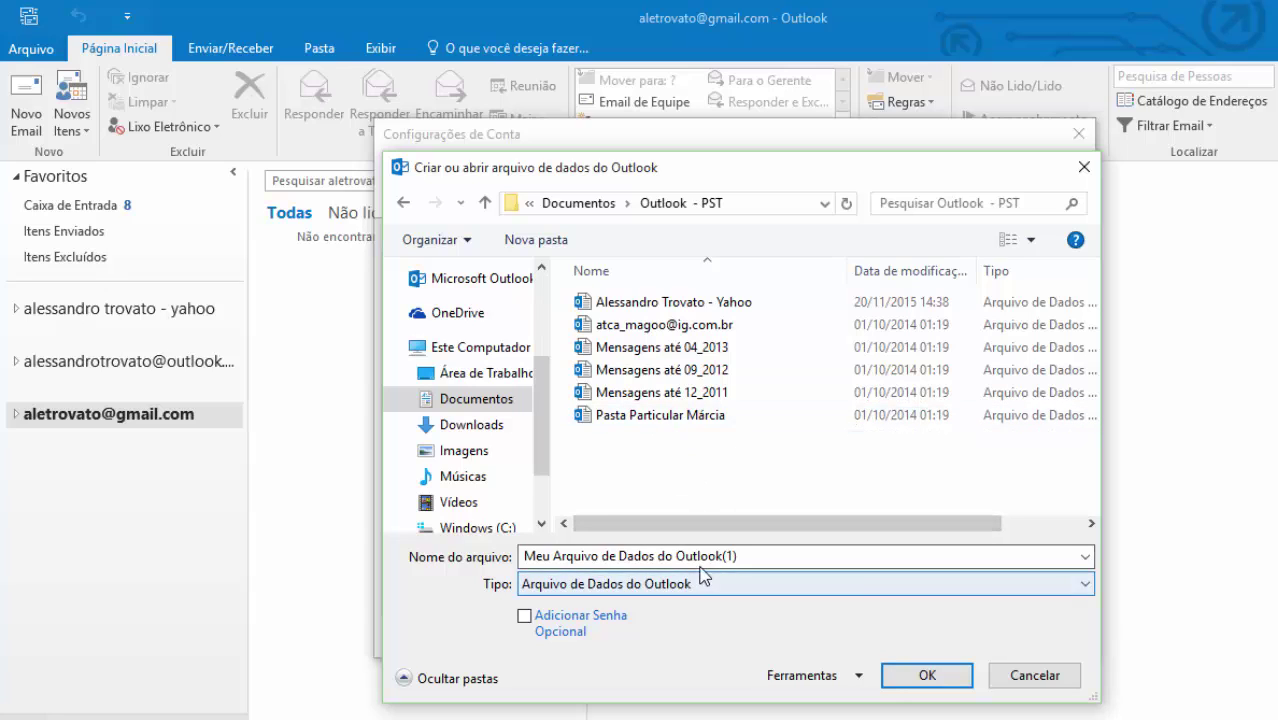
# - Name the new data file PastaArquivosEnviados and confirm its creation
pyautogui.click(845, 557)
pyautogui.click(760, 557)
pyautogui.moveTo(760, 557); pyautogui.dragTo(464, 594)
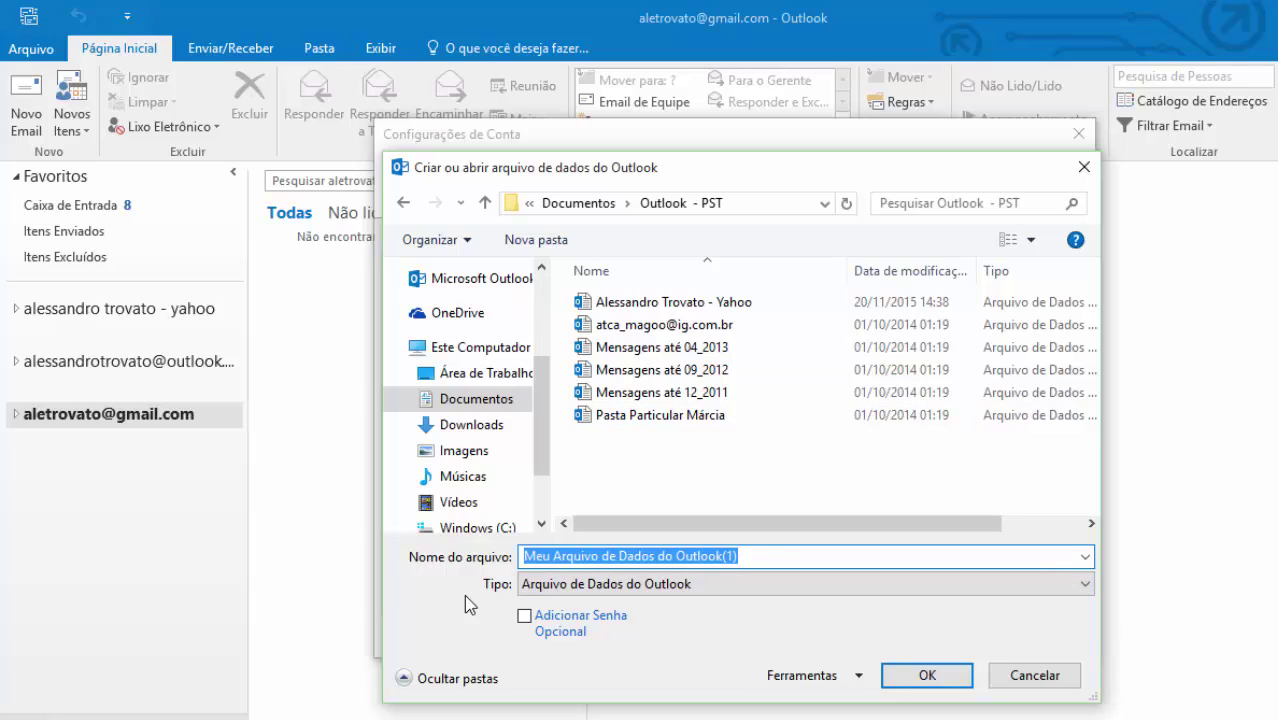
pyautogui.write('Pas')
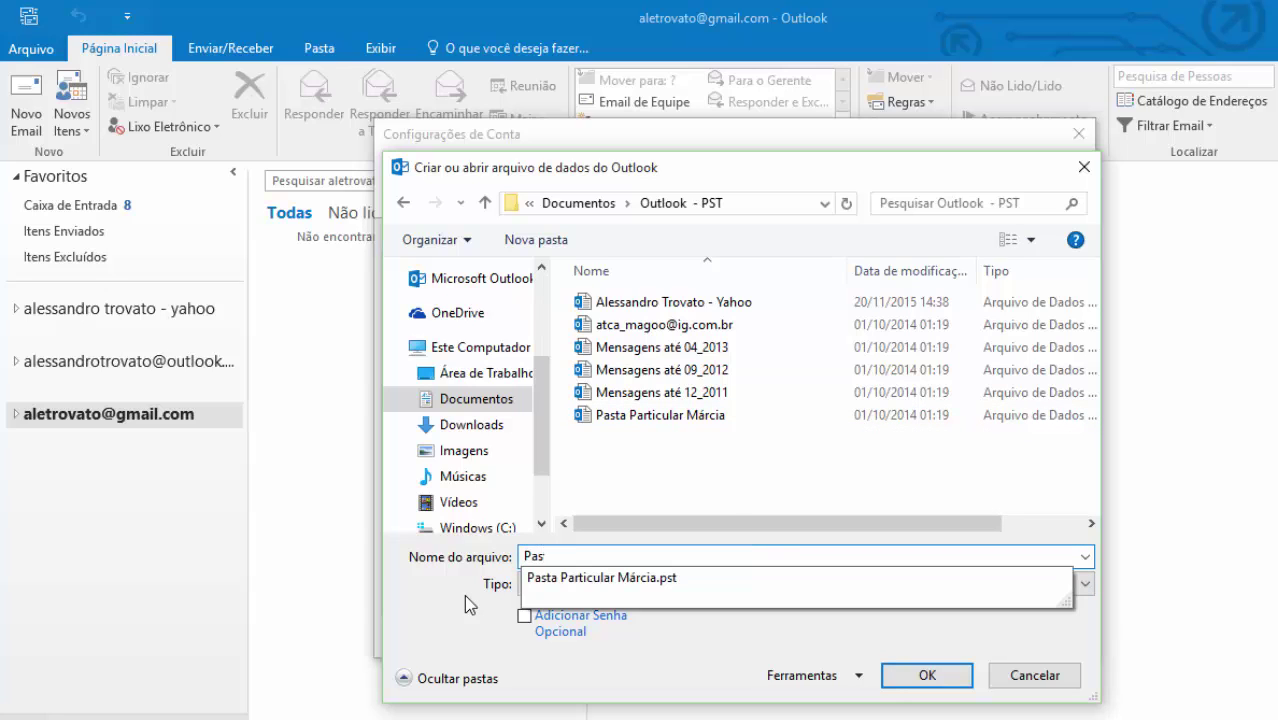
pyautogui.write('taArquivos')
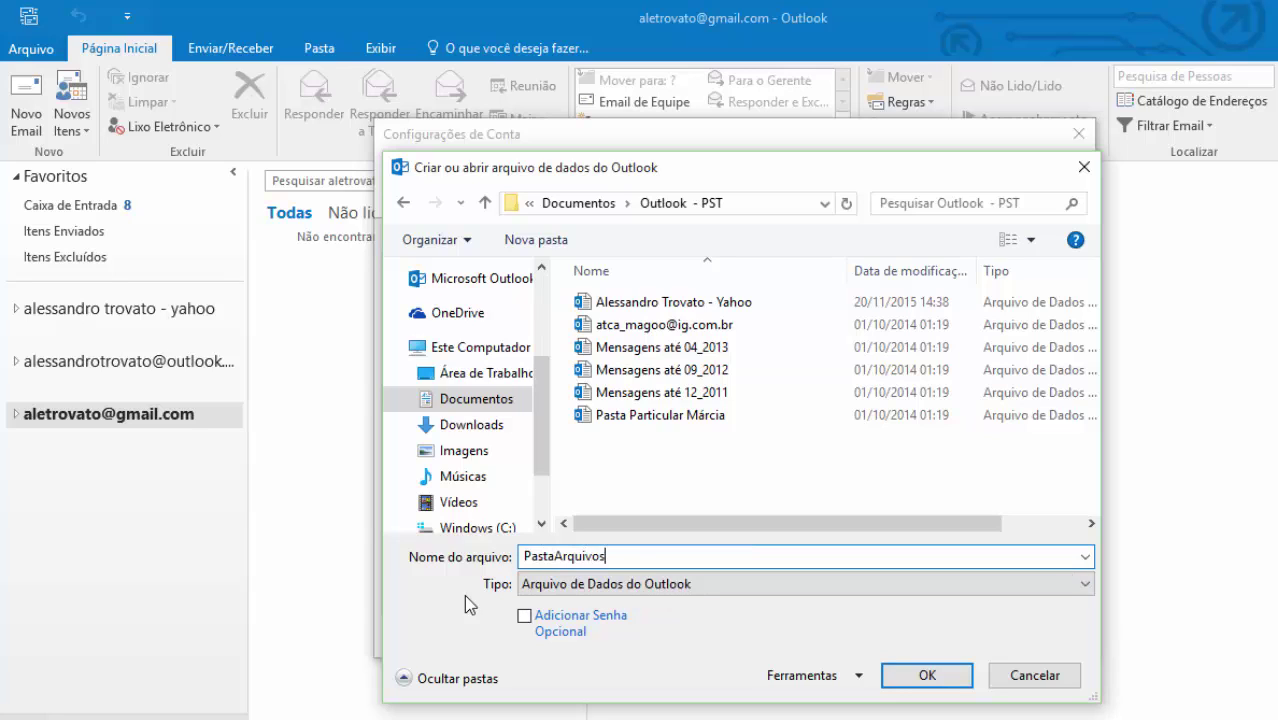
pyautogui.write('Enviados')
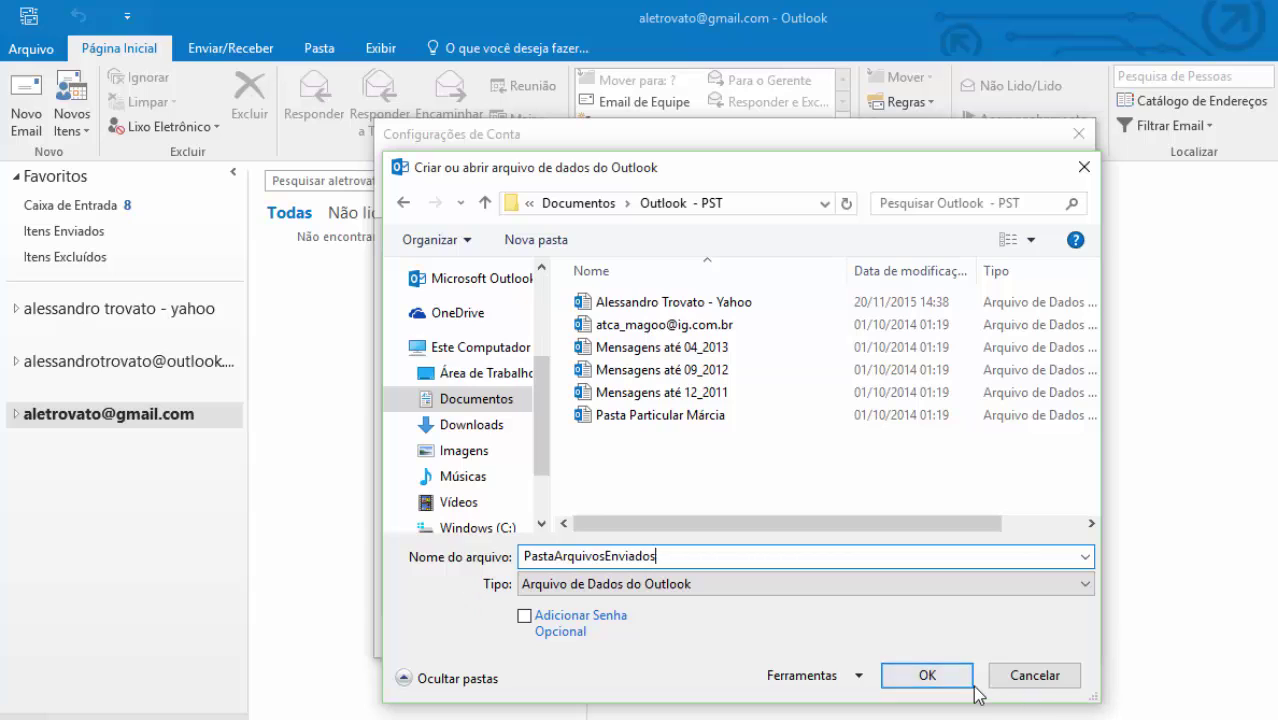
pyautogui.click(927, 676)
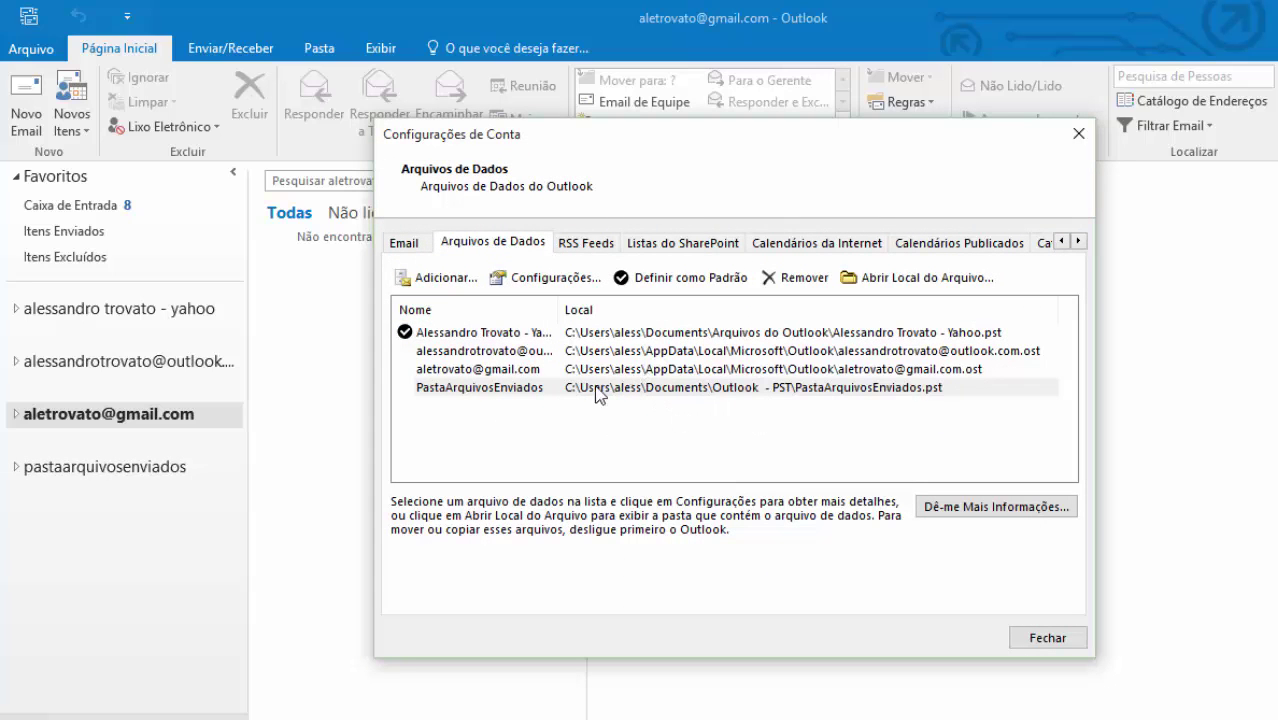
# - Open the PastaArquivosEnviados settings and inspect its .pst path in the Outlook - PST folder
pyautogui.click(489, 399)
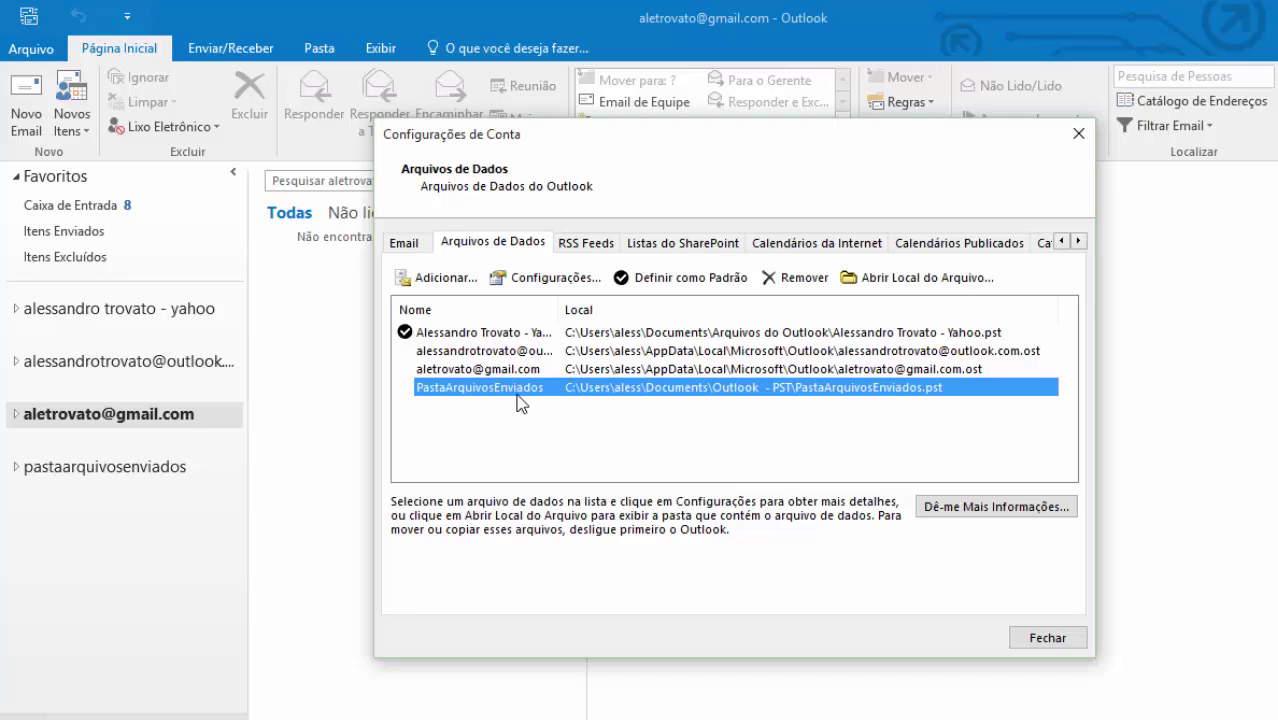
pyautogui.click(562, 277)
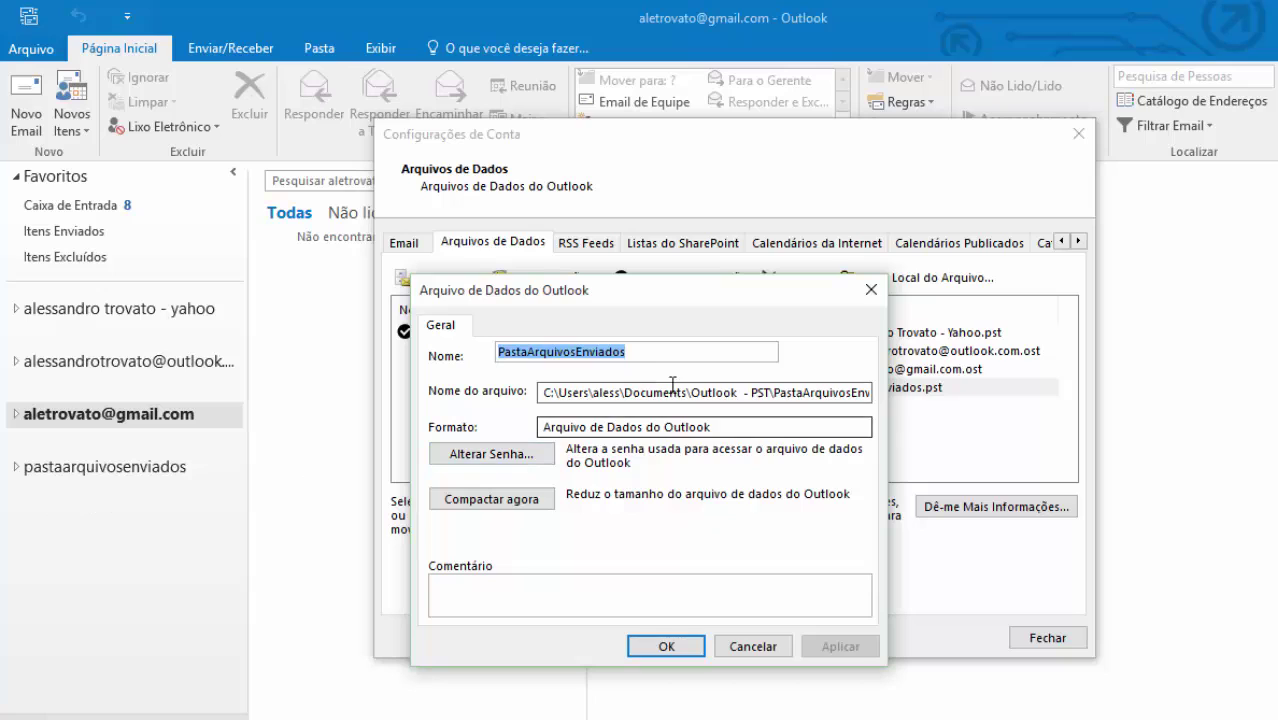
pyautogui.click(554, 391)
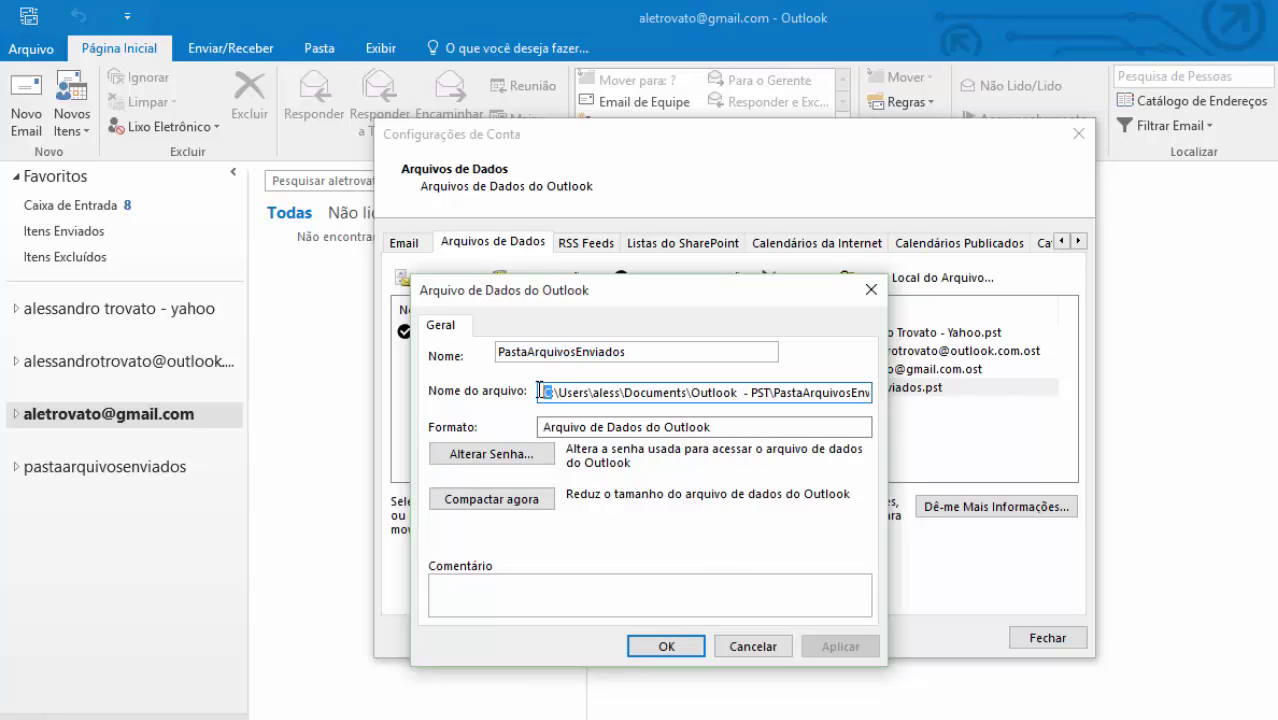
pyautogui.moveTo(654, 392); pyautogui.dragTo(548, 392)
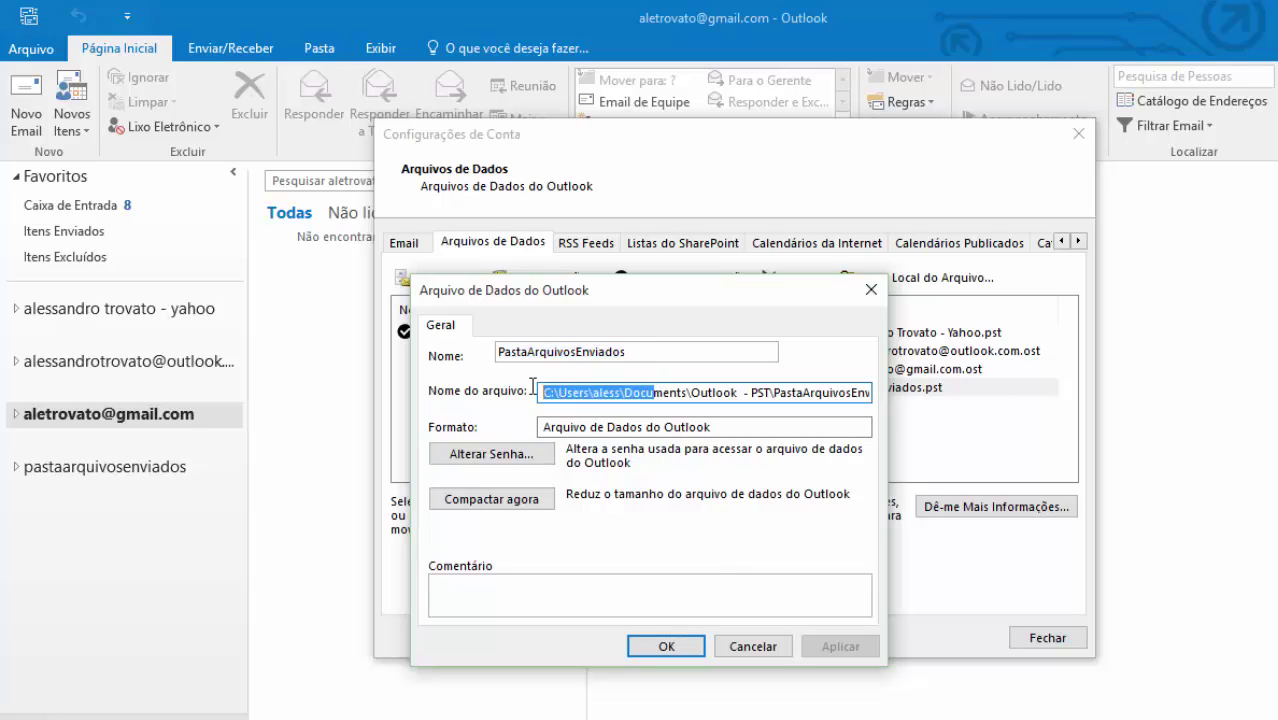
pyautogui.click(624, 391)
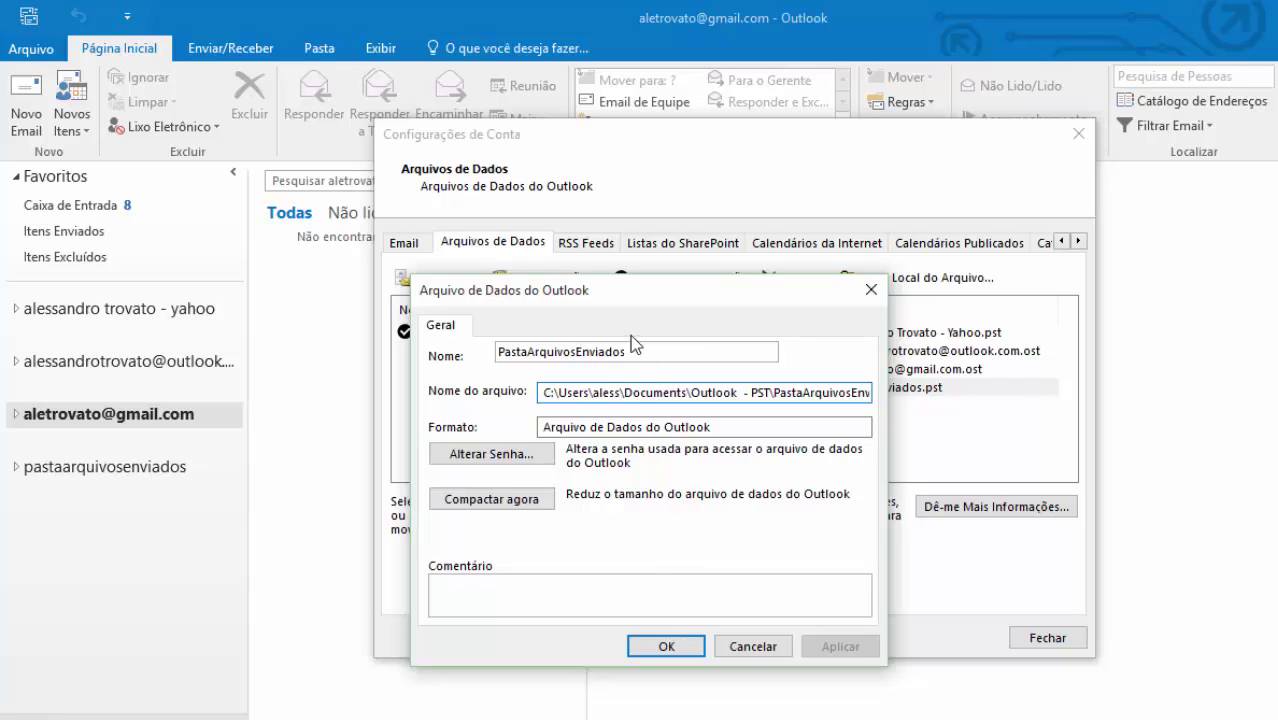
pyautogui.doubleClick(571, 391)
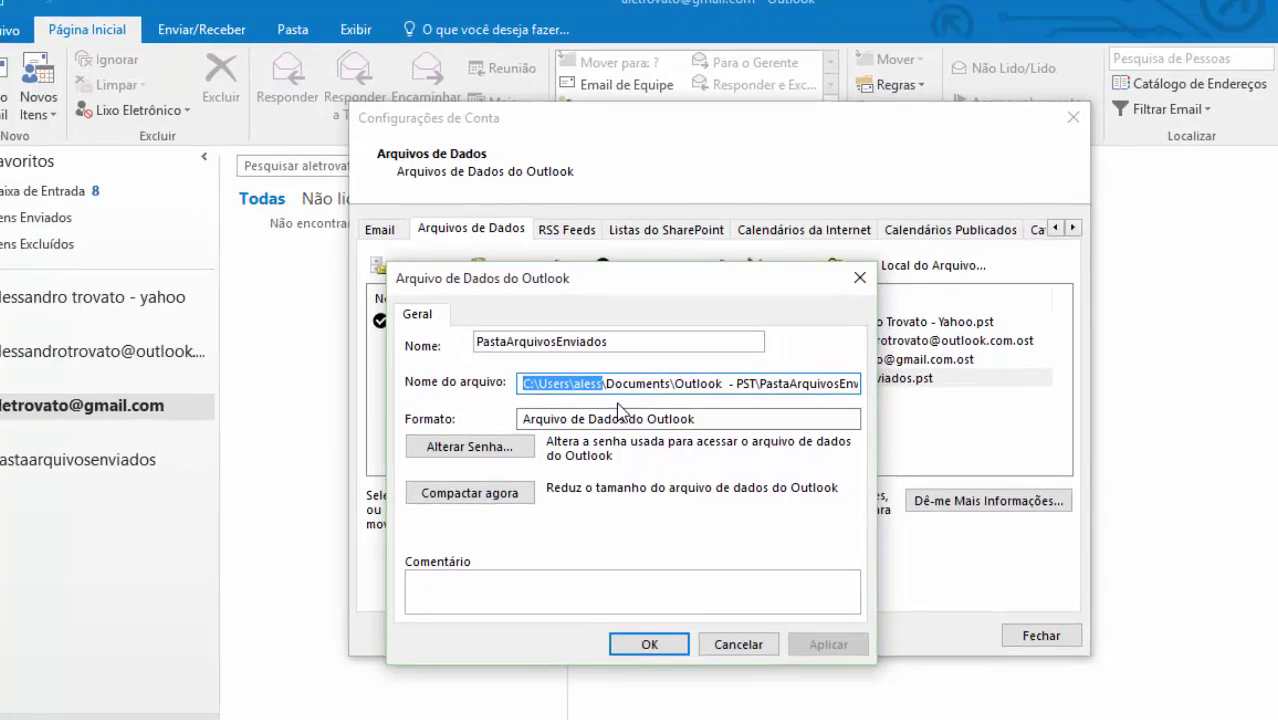
pyautogui.click(636, 392)
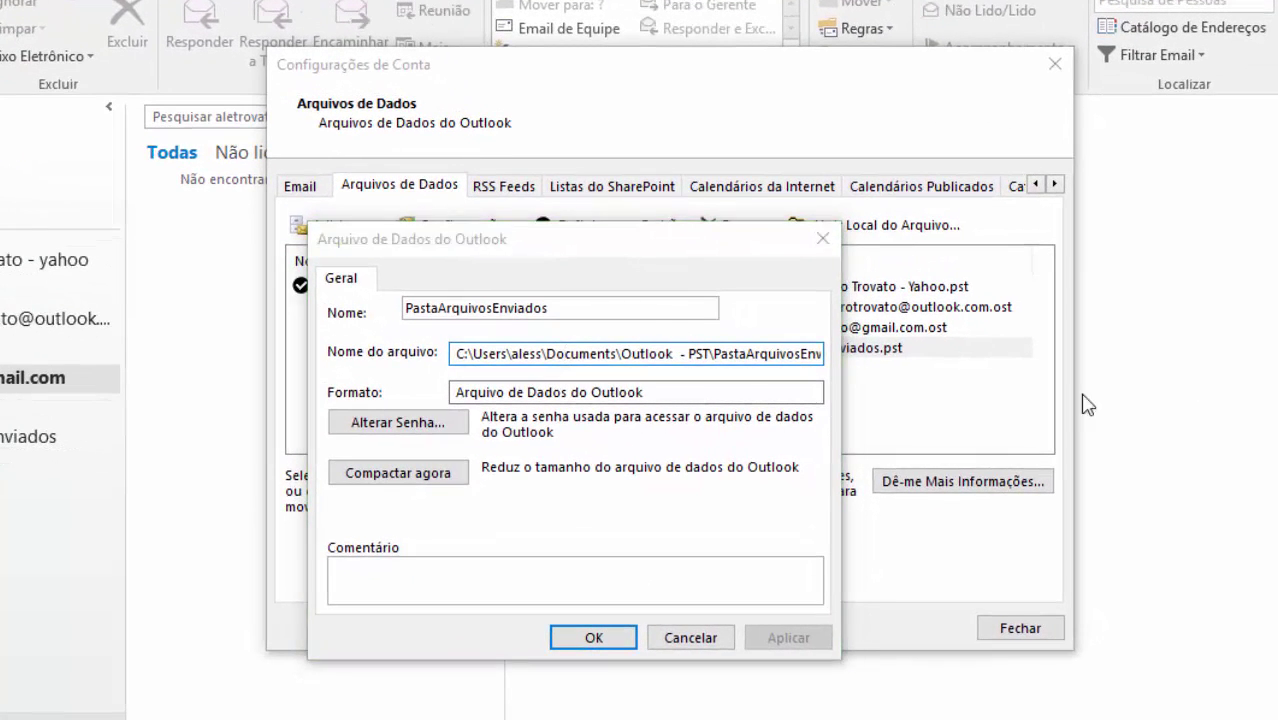
pyautogui.click(1087, 404)
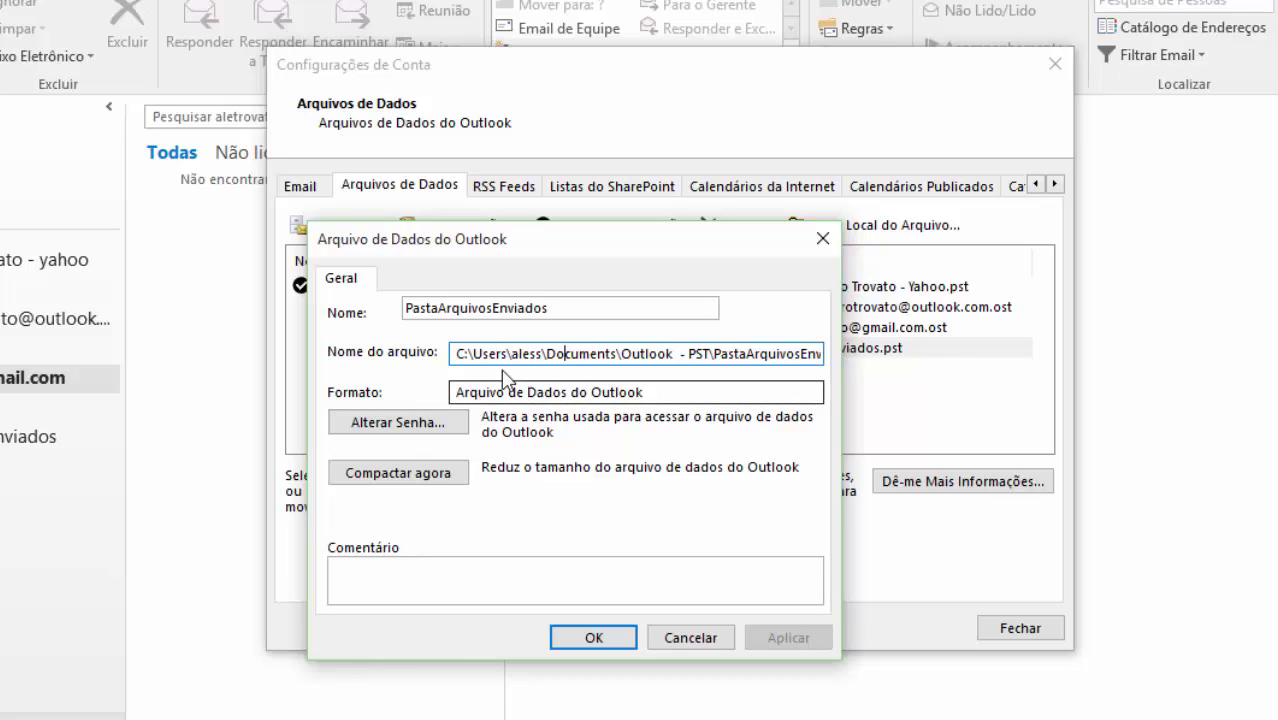
# - Set and confirm a new password for PastaArquivosEnviados, then close both settings dialogs
pyautogui.click(462, 425)
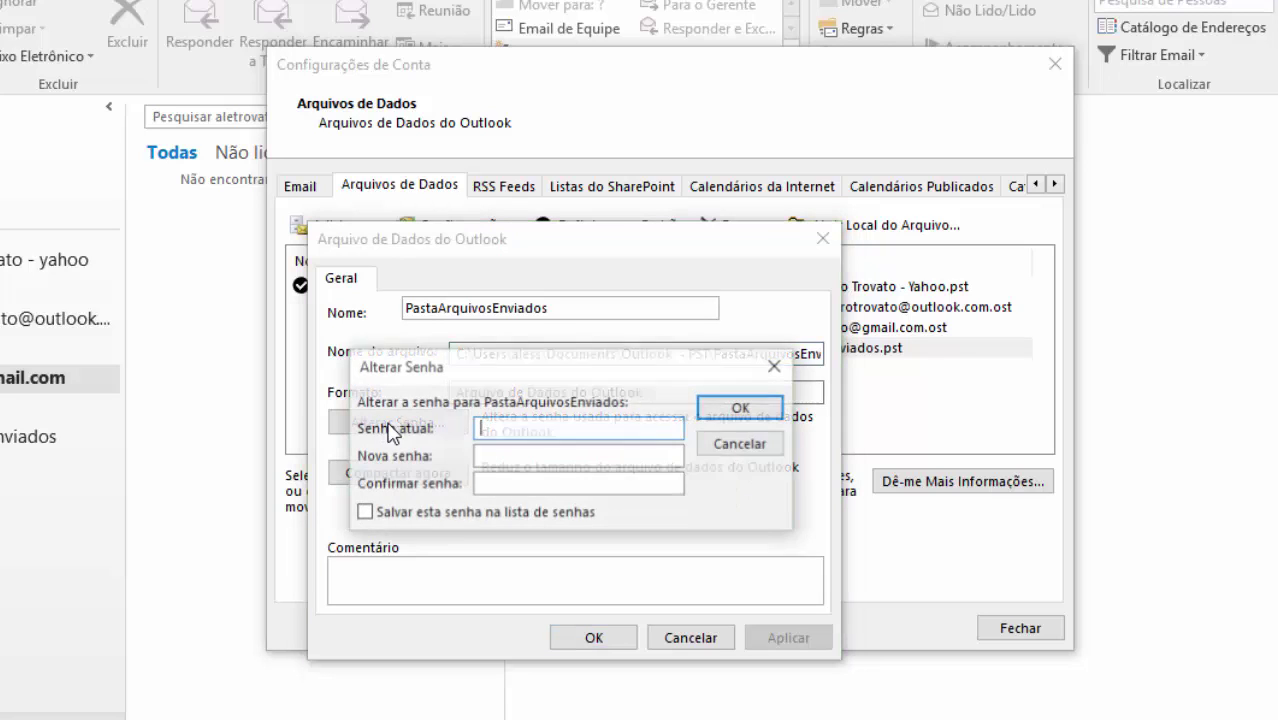
pyautogui.click(479, 454)
pyautogui.write('123')
pyautogui.click(553, 483)
pyautogui.write('1')
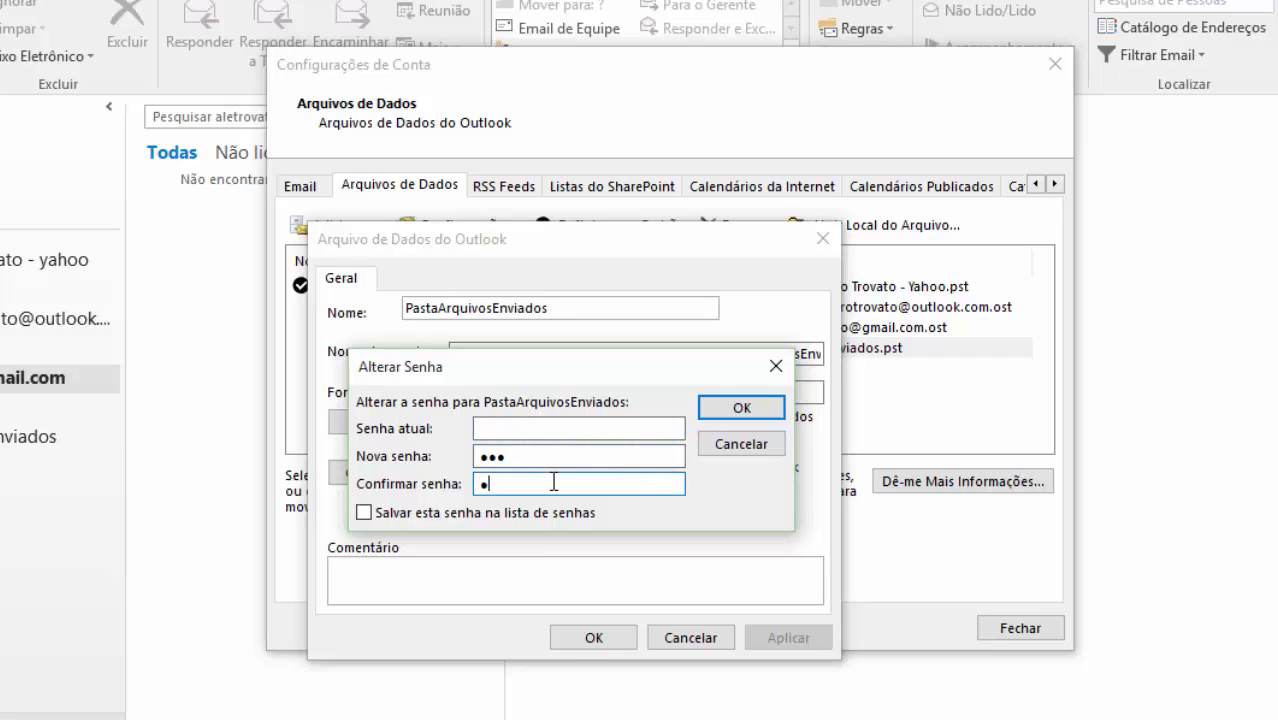
pyautogui.write('23')
pyautogui.click(763, 405)
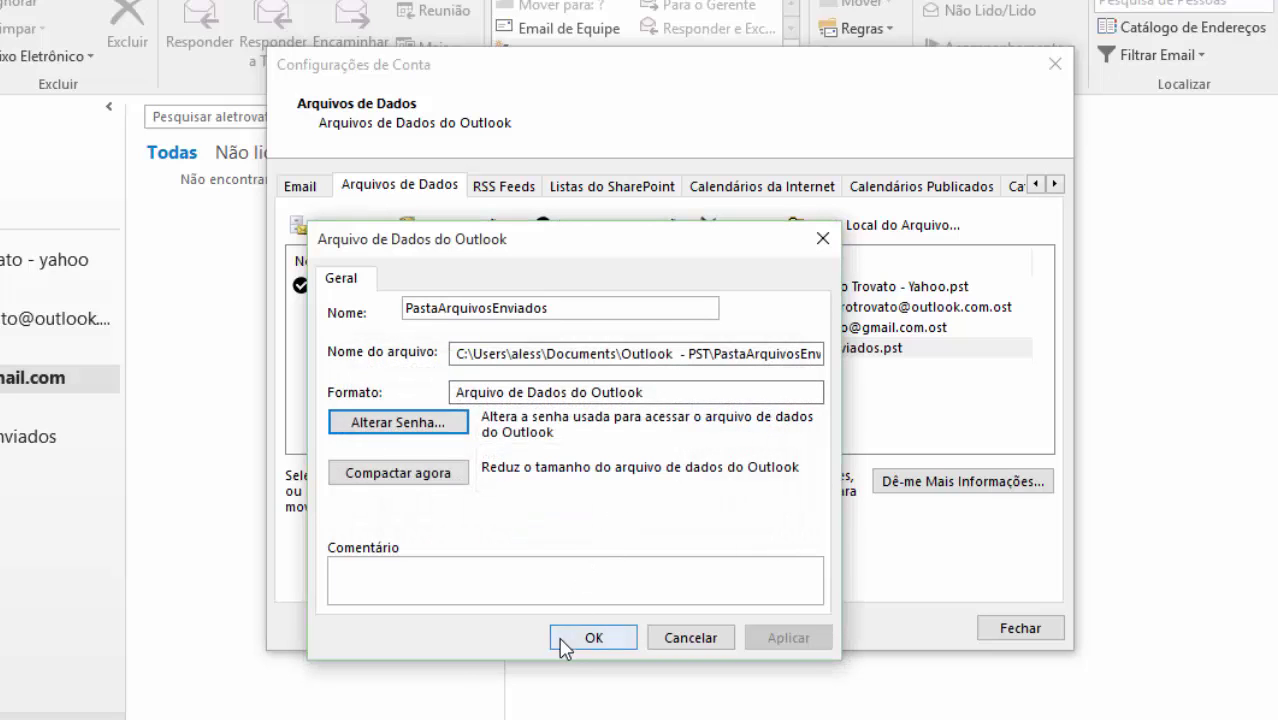
pyautogui.click(575, 640)
pyautogui.click(1022, 625)
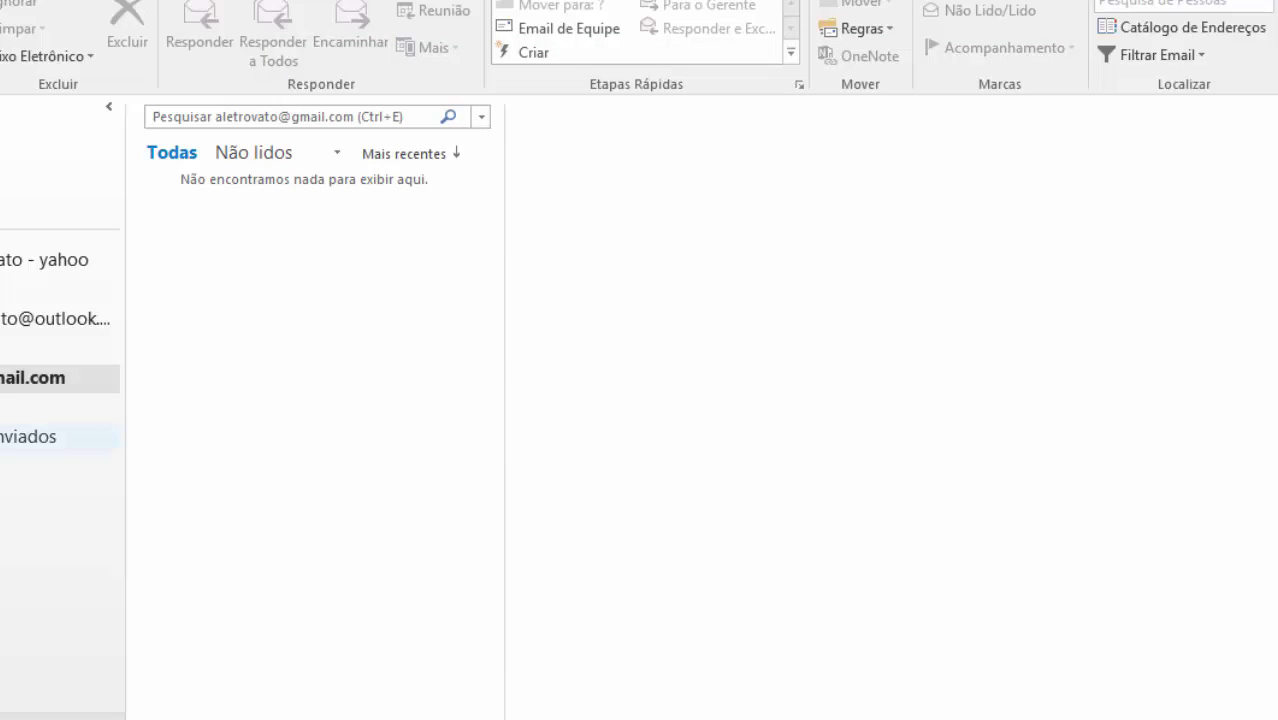
# - Browse the pastaarquivosenviados data file, then quit Outlook choosing Sair e Enviar Mais Tarde
pyautogui.click(30, 436)
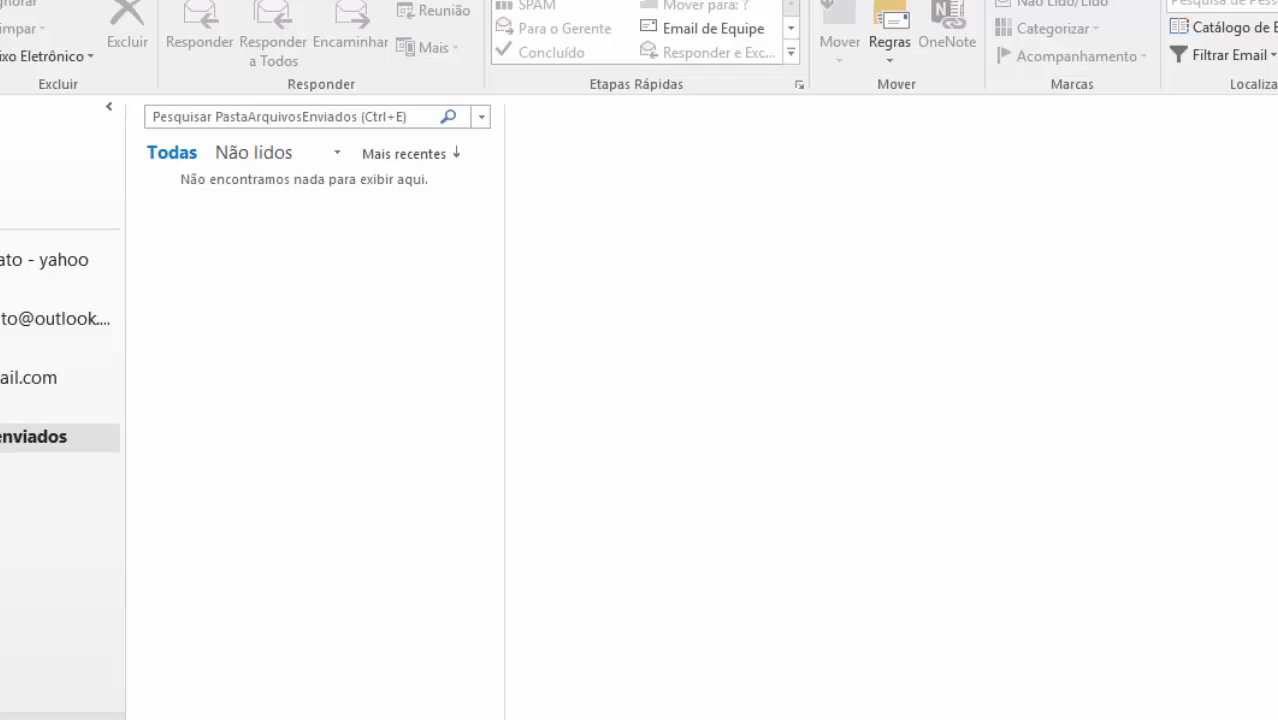
pyautogui.click(5, 465)
pyautogui.click(5, 428)
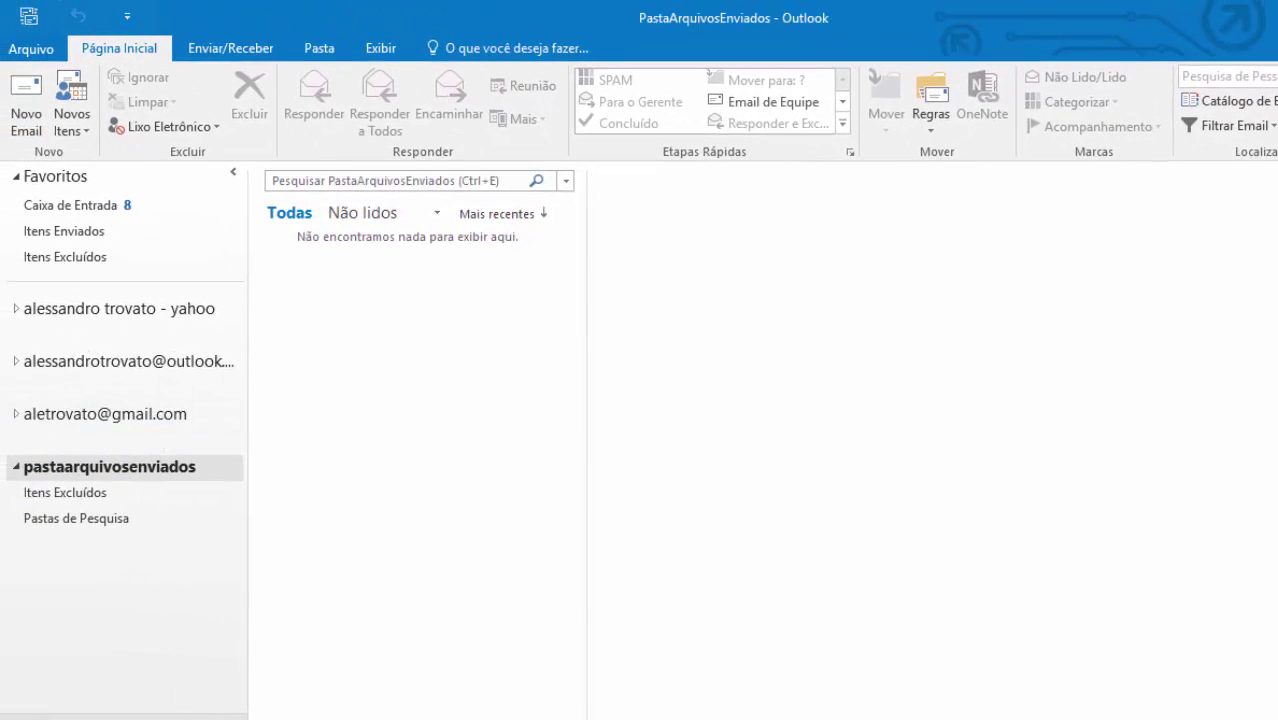
pyautogui.hotkey('alt', 'F4')
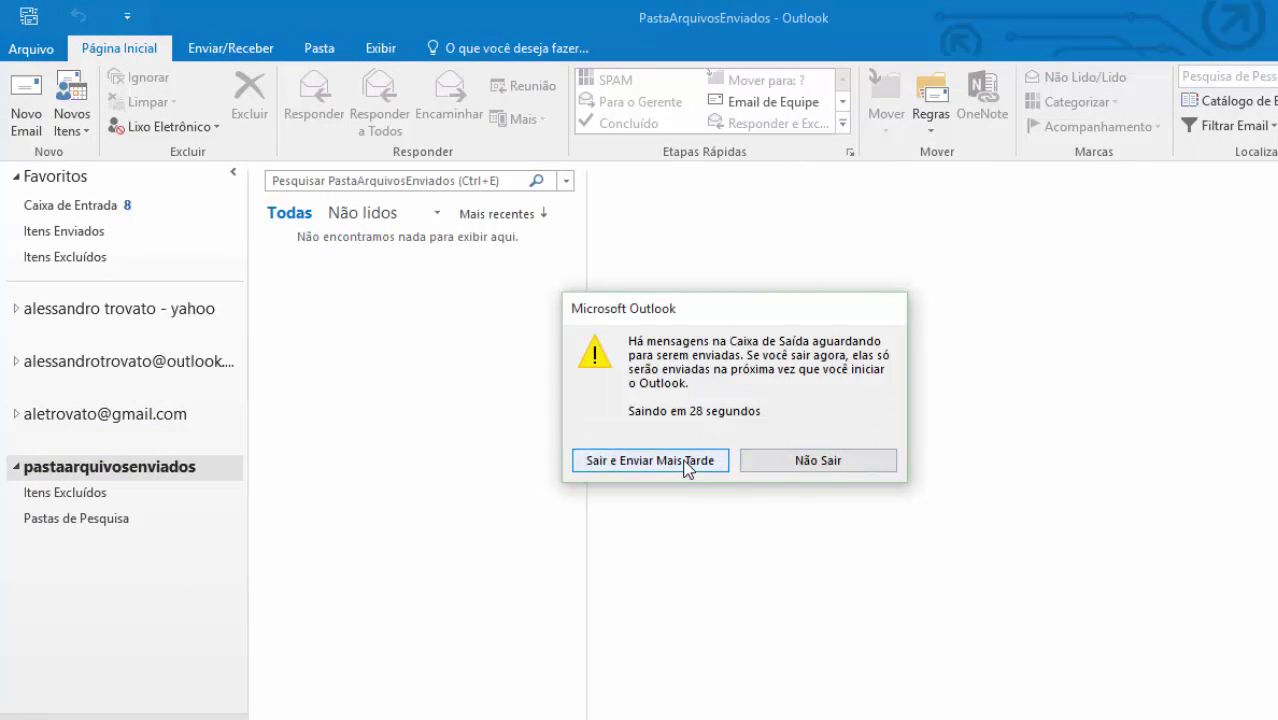
pyautogui.click(710, 458)
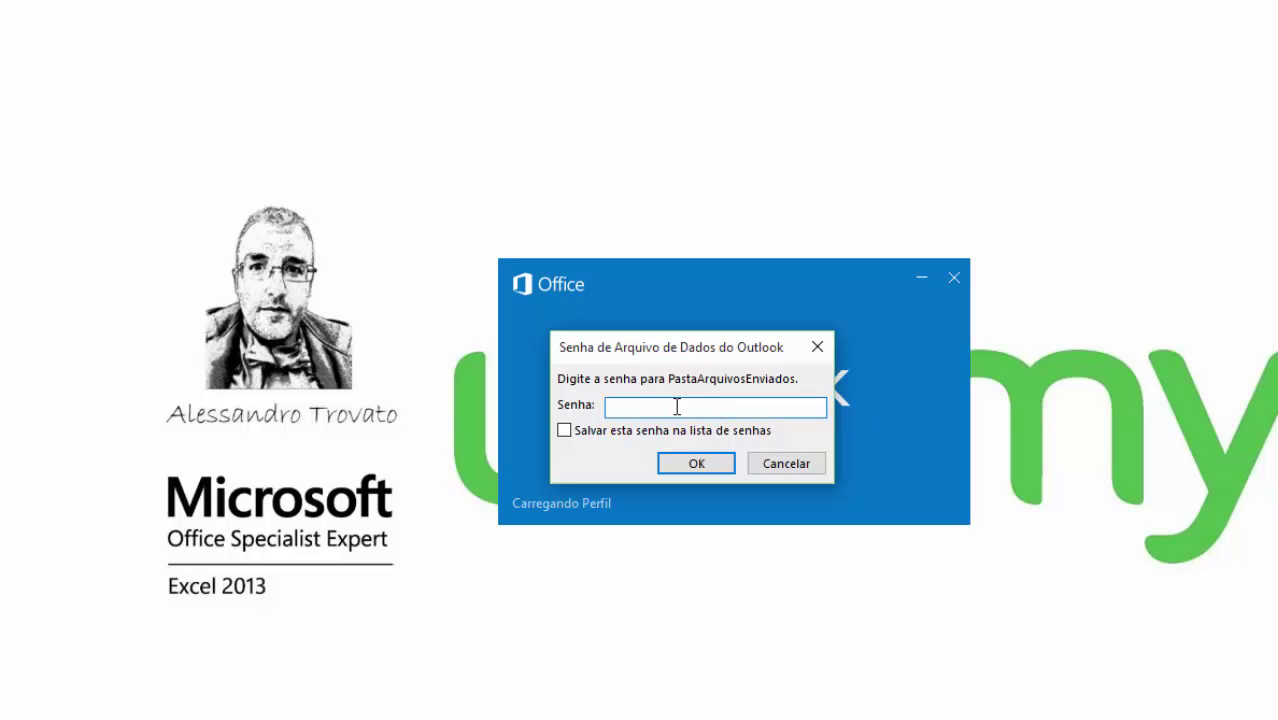
# - Cancel the password prompt, try opening pastaarquivosenviados, and dismiss the resulting error messages
pyautogui.click(795, 465)
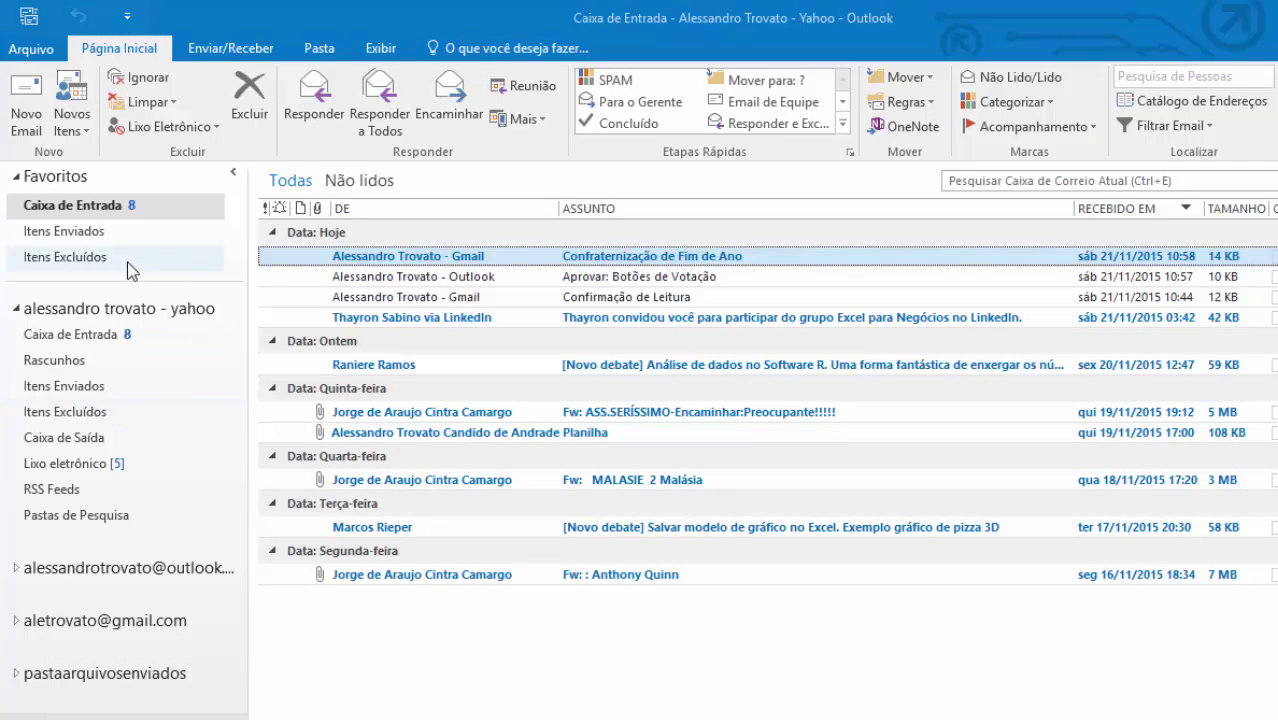
pyautogui.click(16, 310)
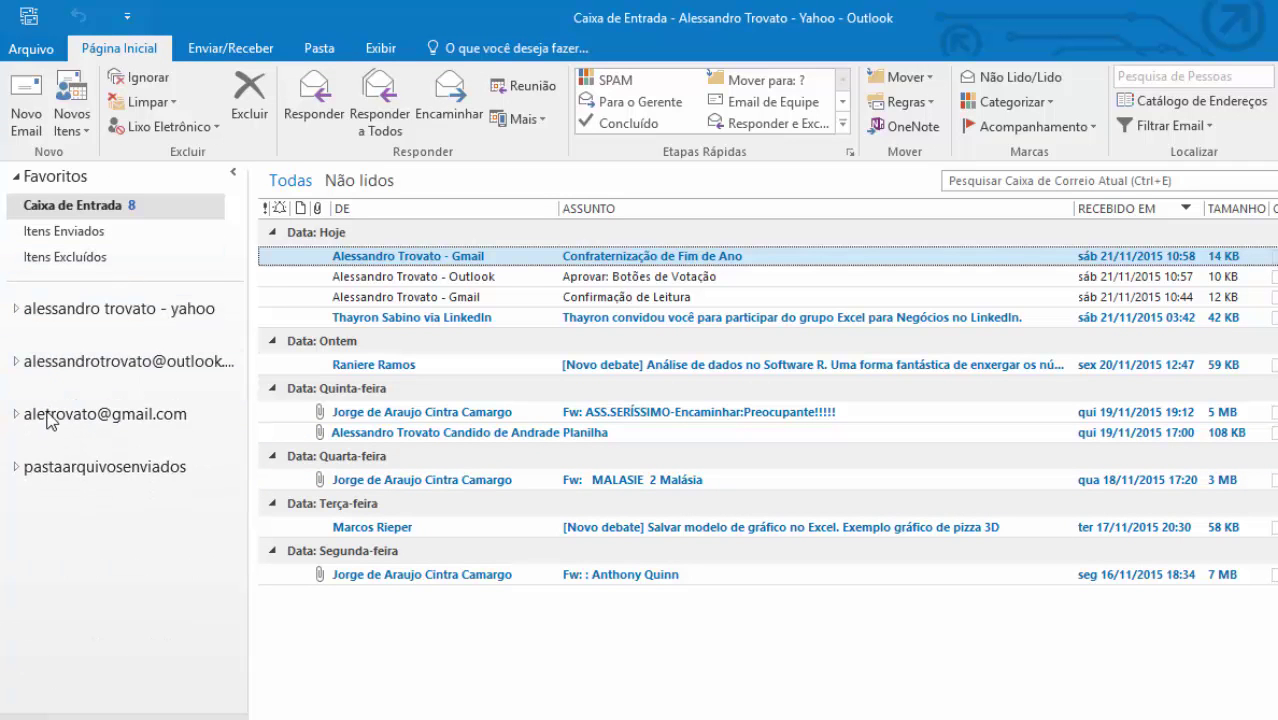
pyautogui.click(78, 470)
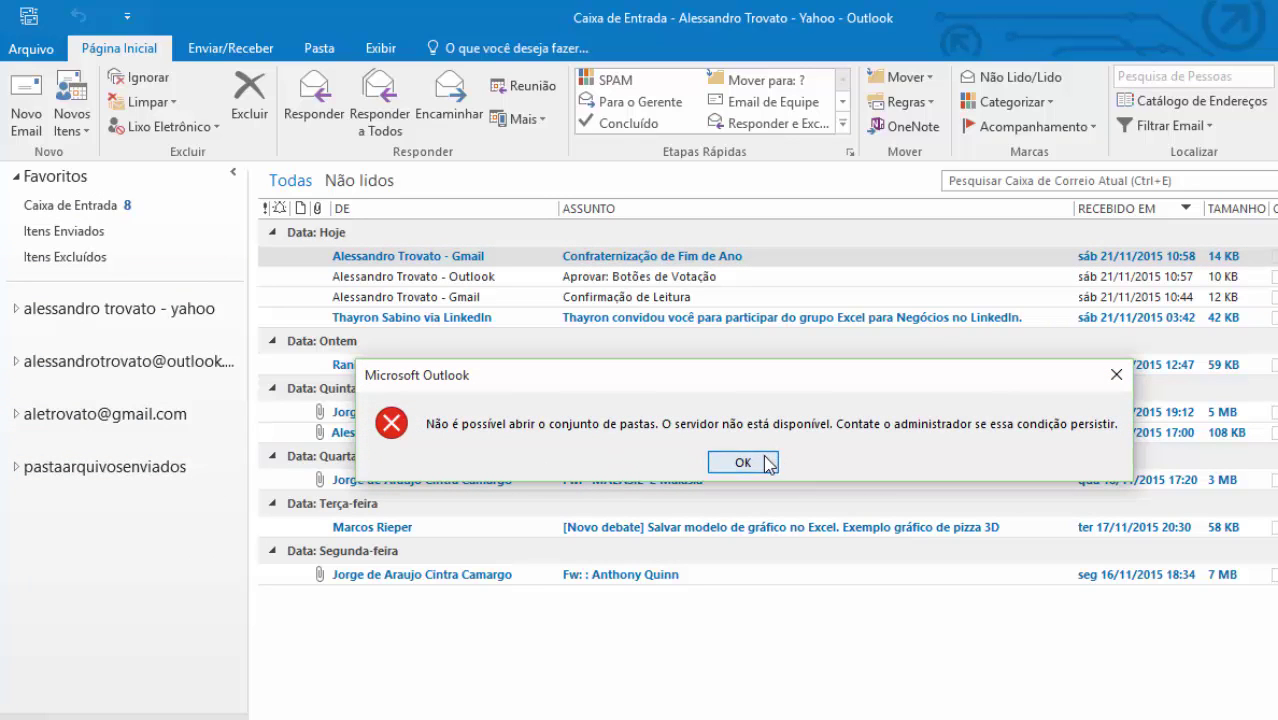
pyautogui.click(747, 463)
pyautogui.click(14, 467)
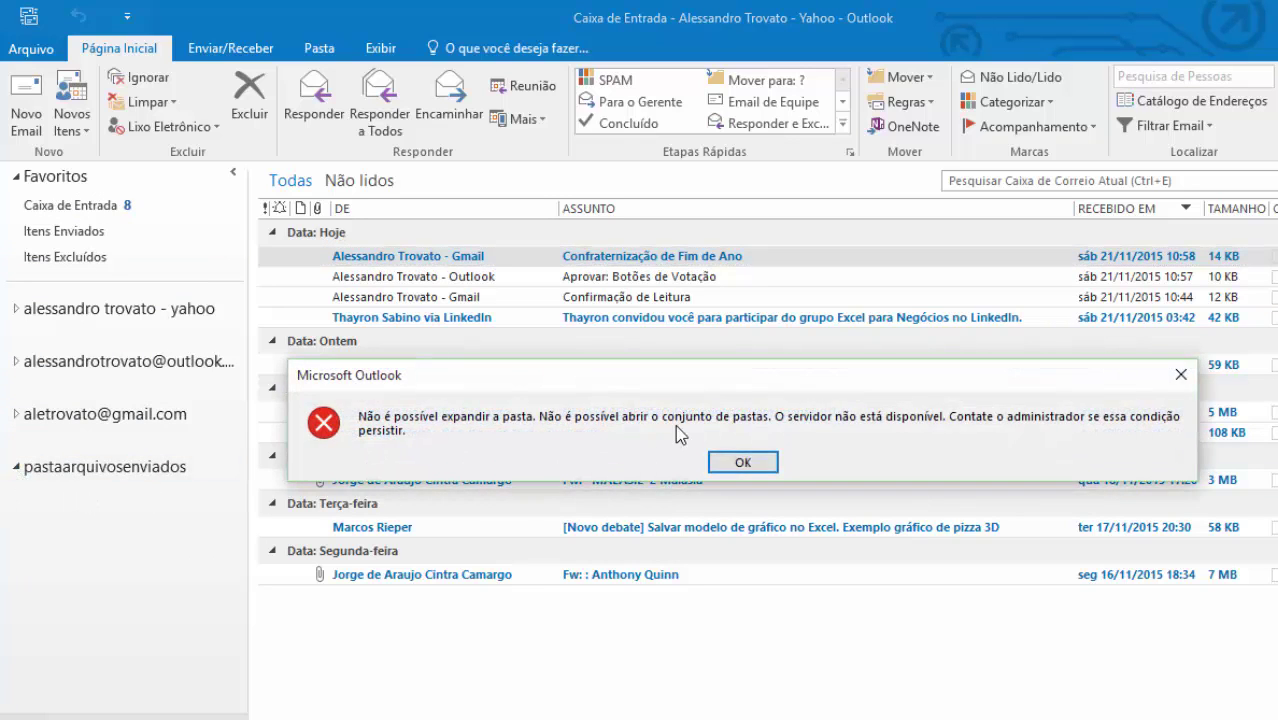
pyautogui.click(736, 461)
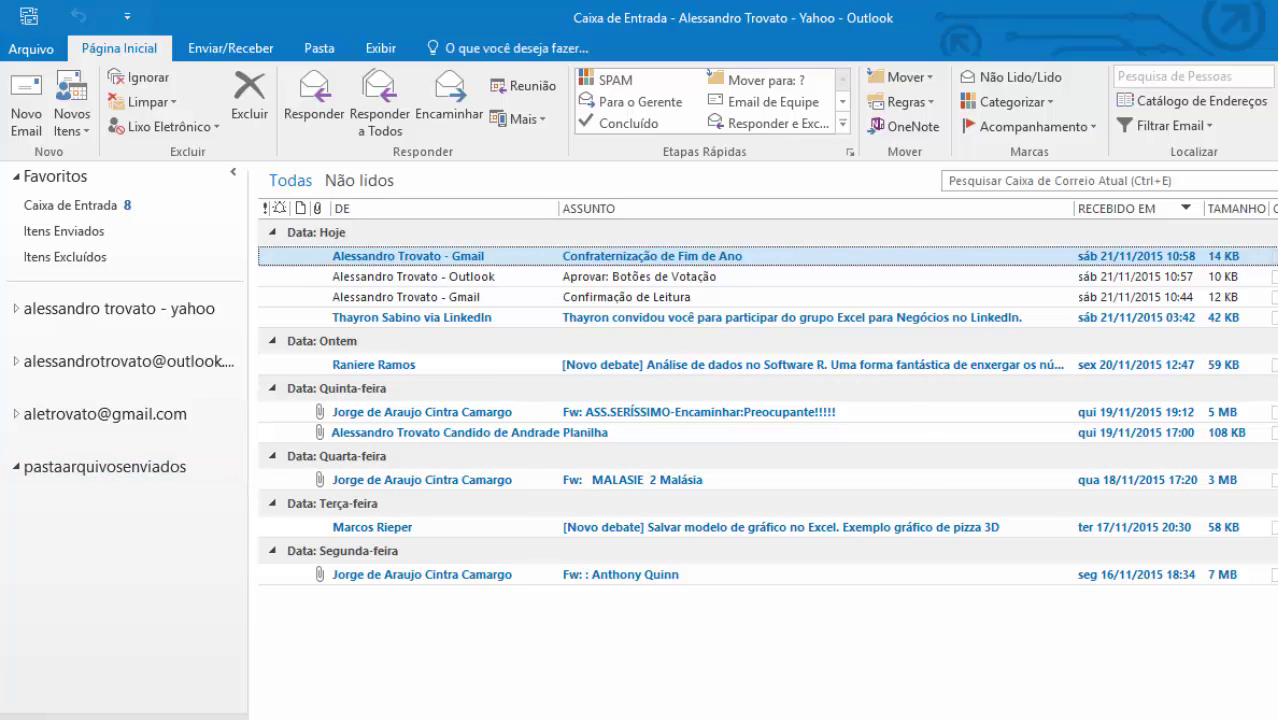
# - Restart Outlook, enter the data file password, and expand pastaarquivosenviados to its folders
pyautogui.hotkey('alt', 'F4')
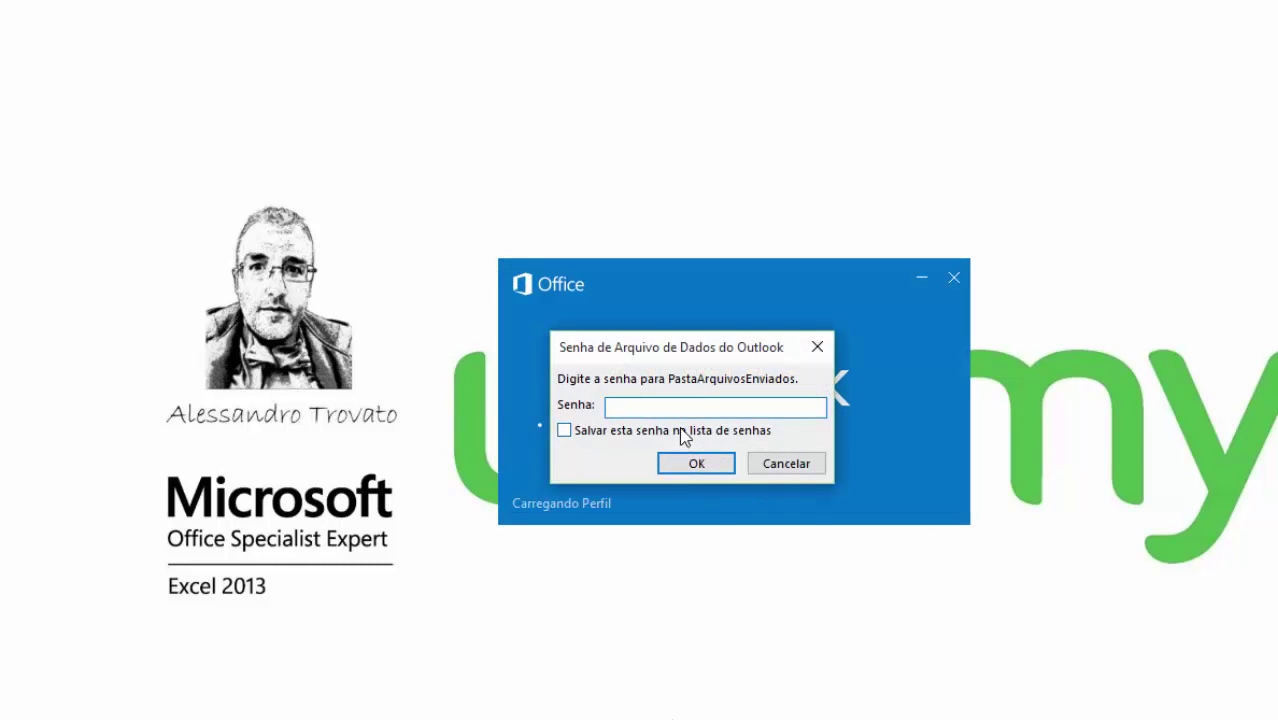
pyautogui.write('•')
pyautogui.click(699, 460)
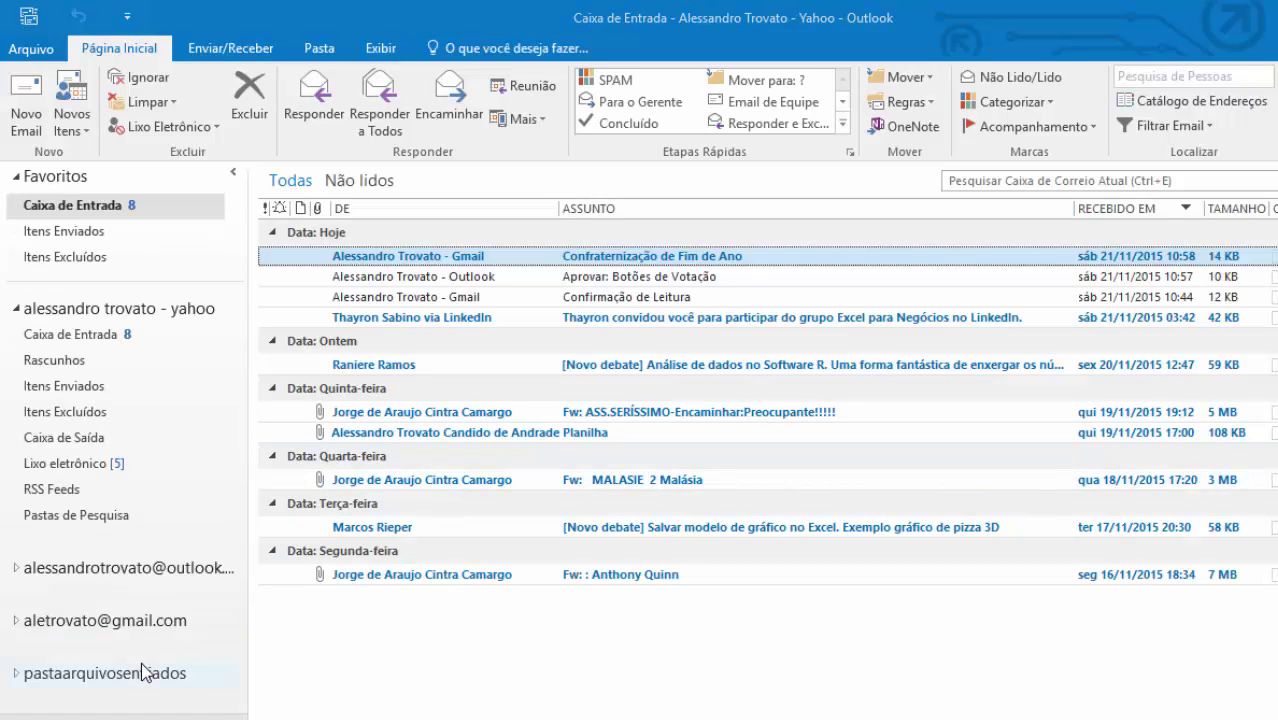
pyautogui.click(127, 680)
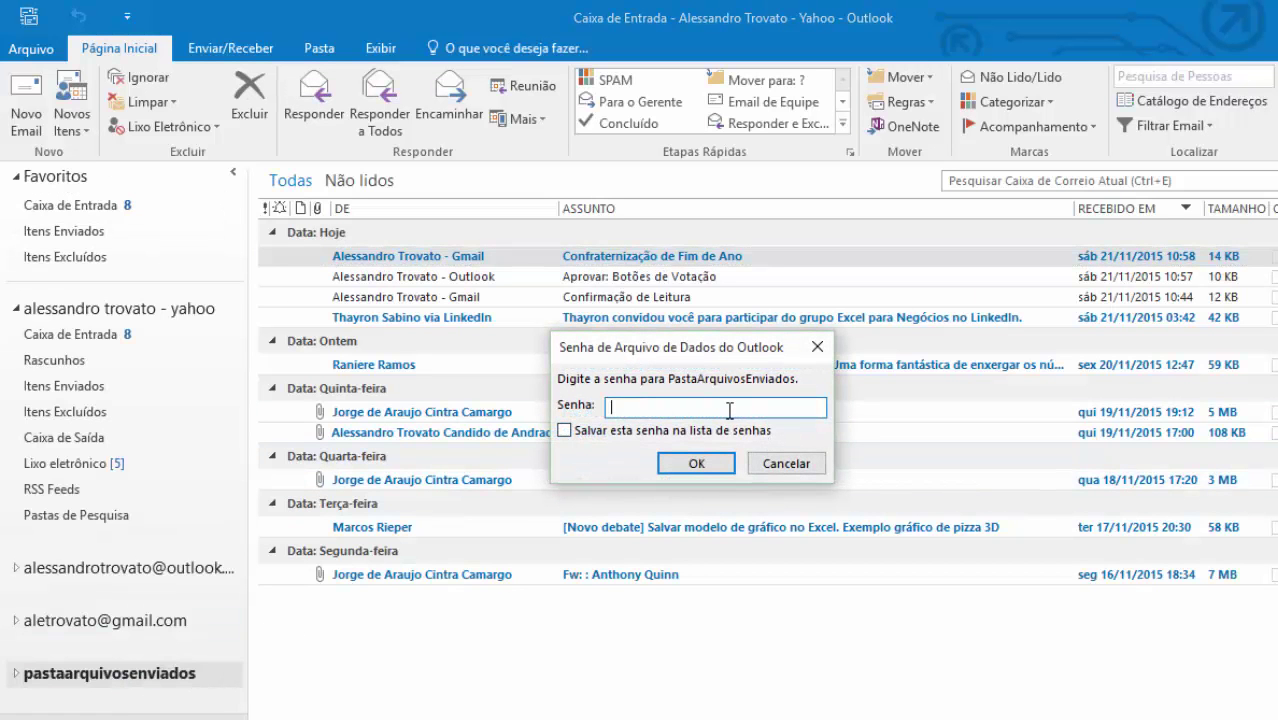
pyautogui.write('•••')
pyautogui.click(690, 468)
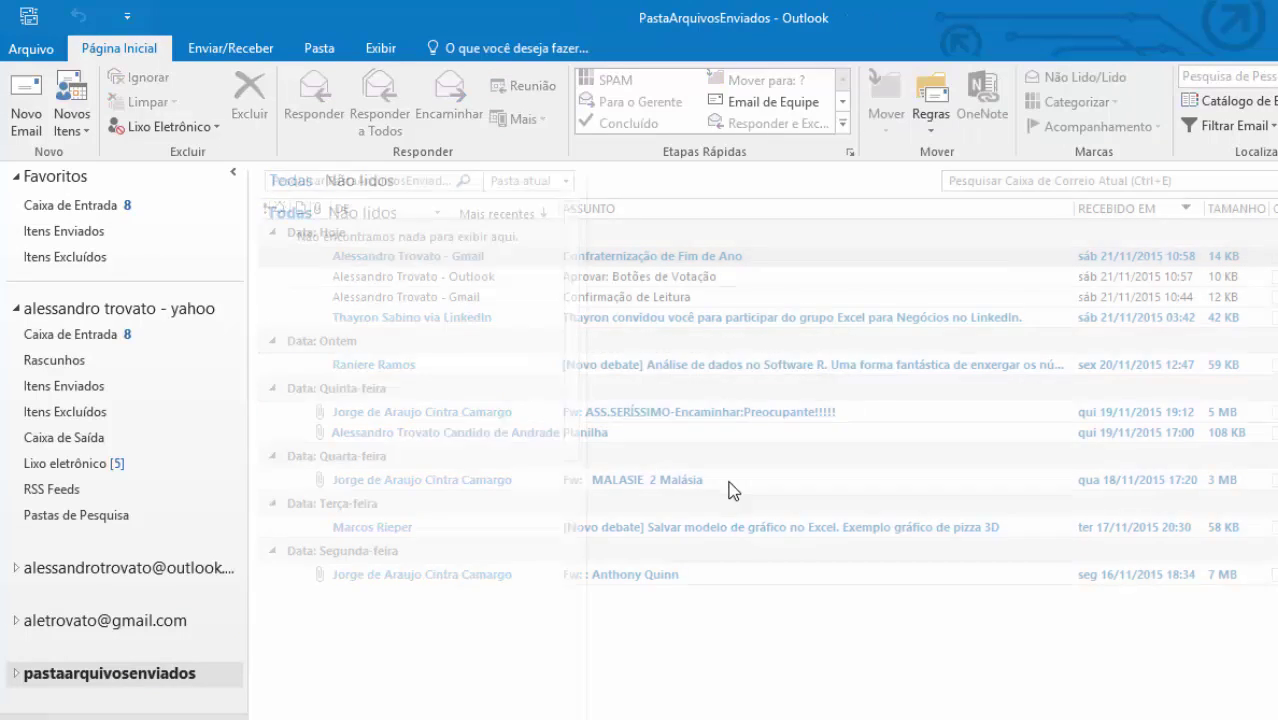
pyautogui.click(17, 674)
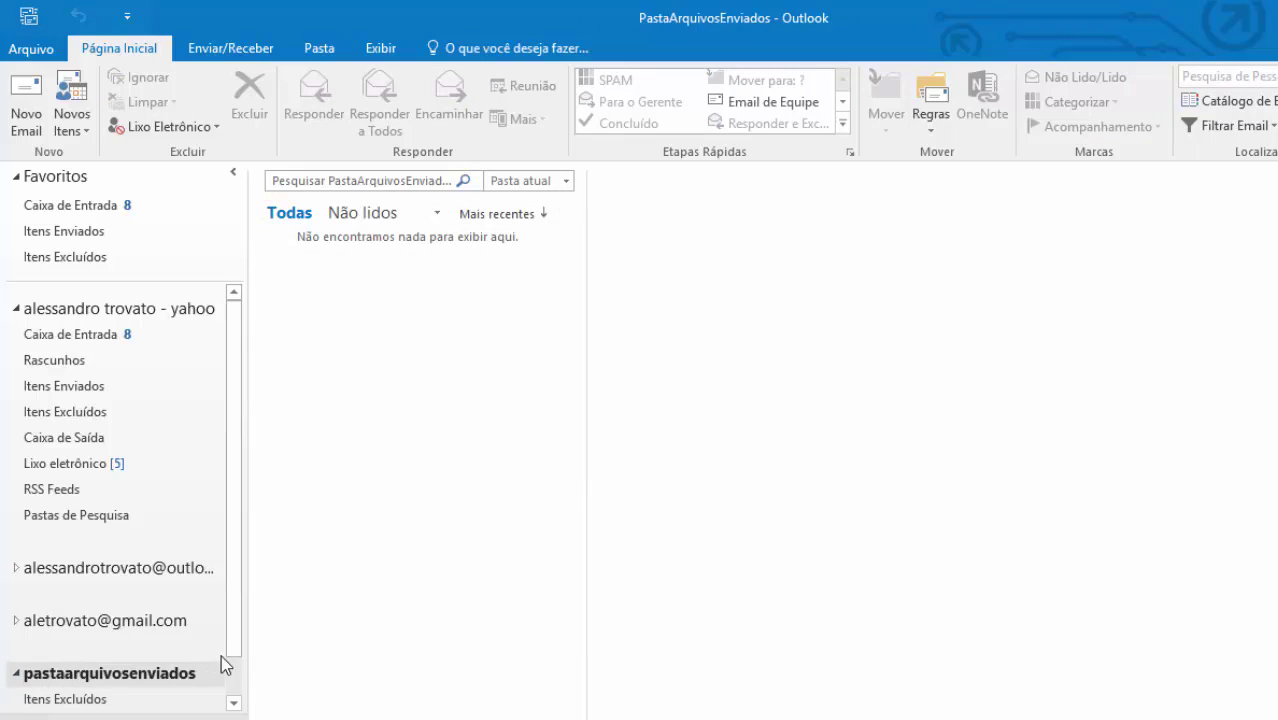
pyautogui.scroll(-1, 232, 684)
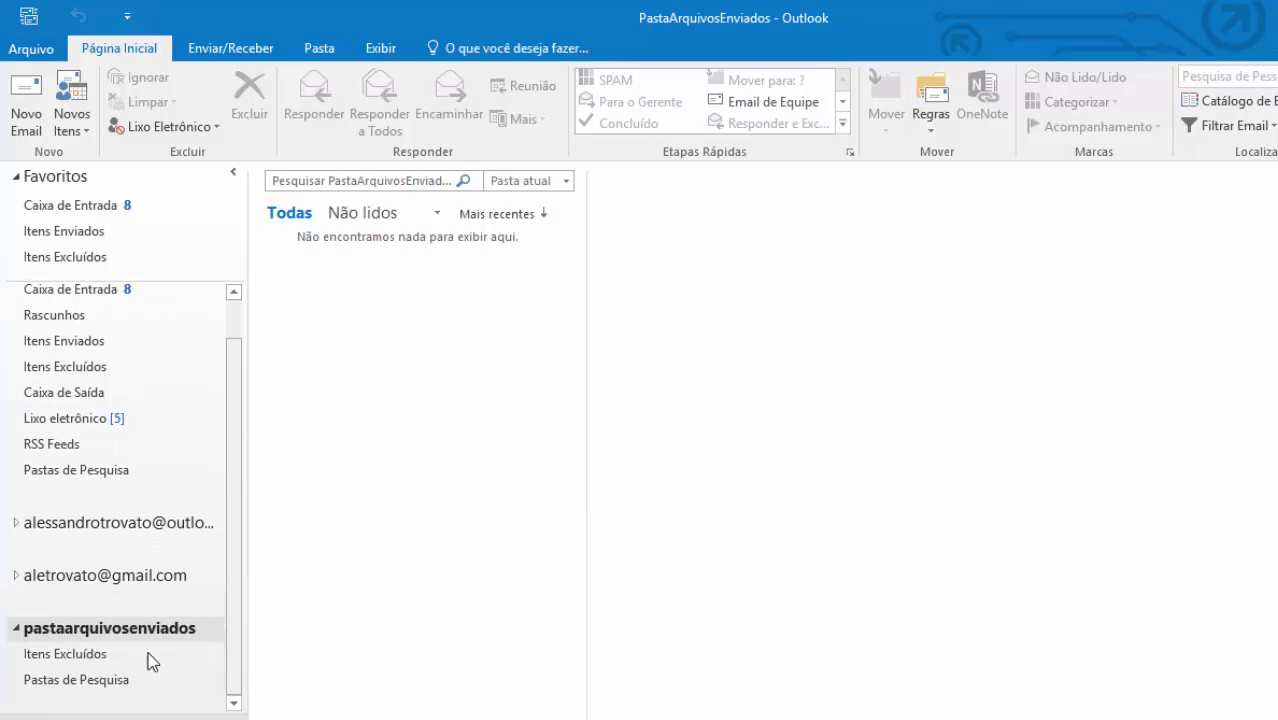
# - Add a folder named 'Arquivos enviados em 2015' to pastaarquivosenviados via Nova Pasta
pyautogui.rightClick(83, 630)
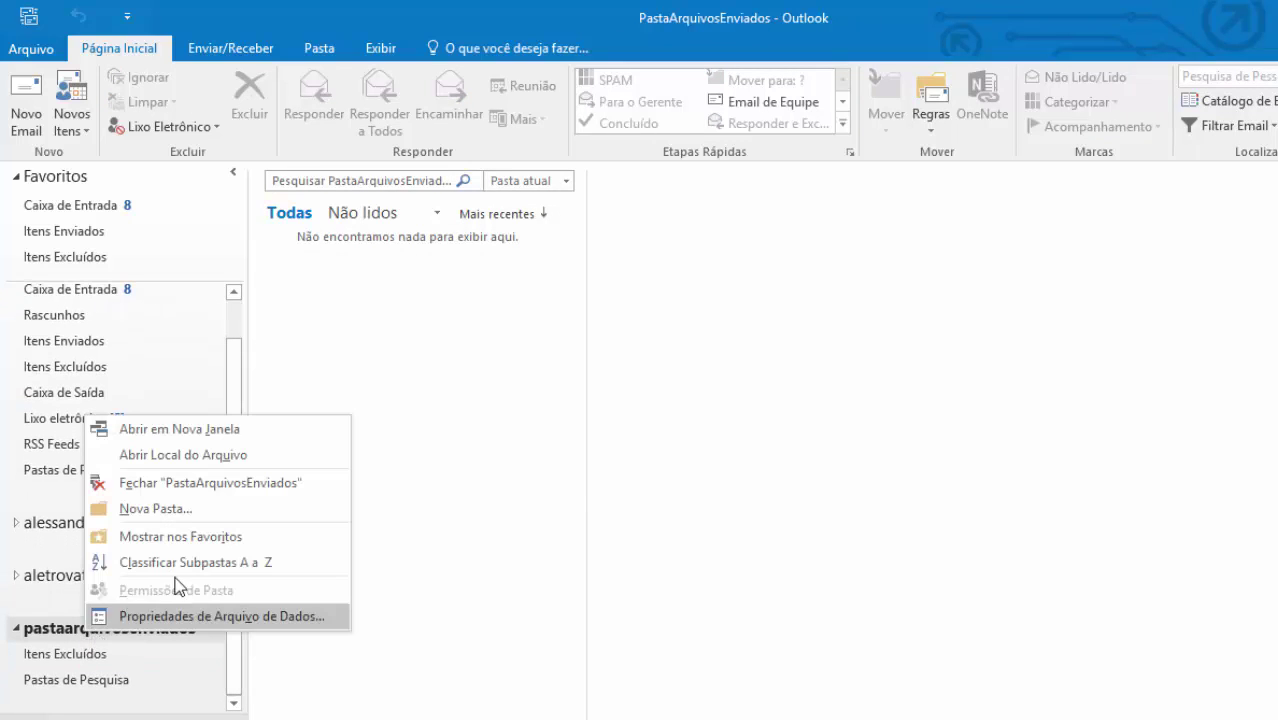
pyautogui.click(134, 654)
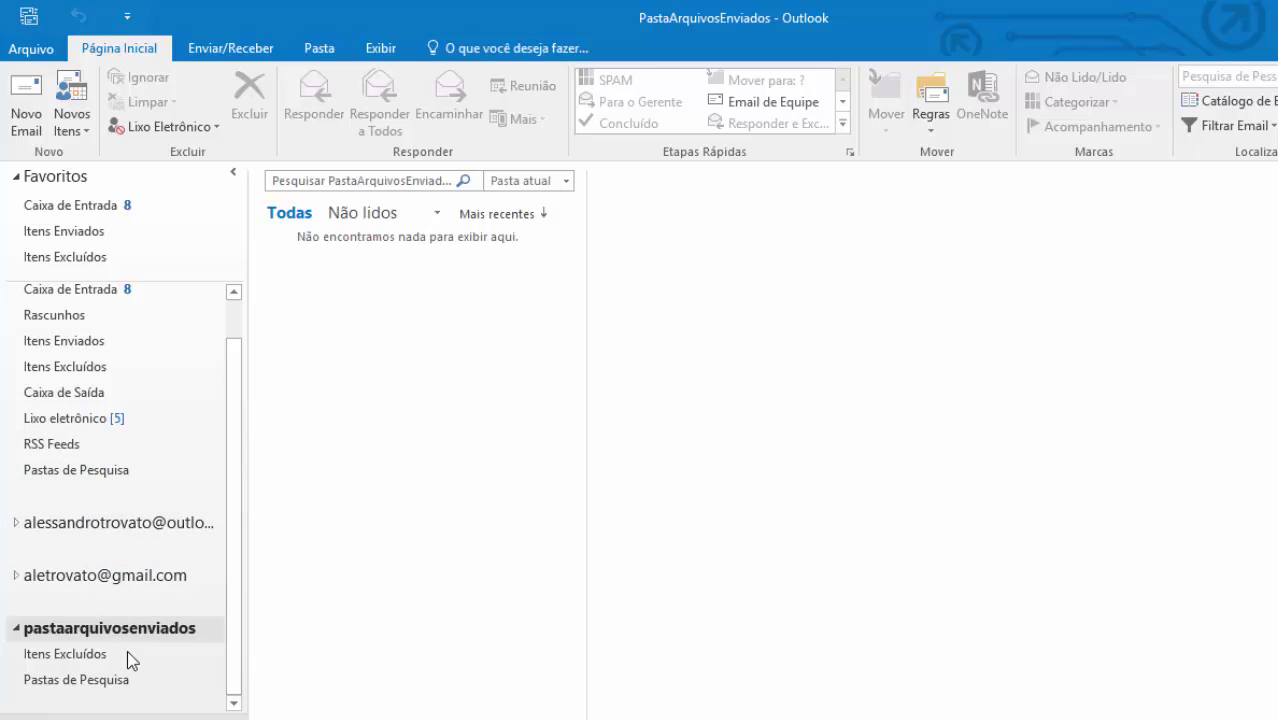
pyautogui.rightClick(115, 628)
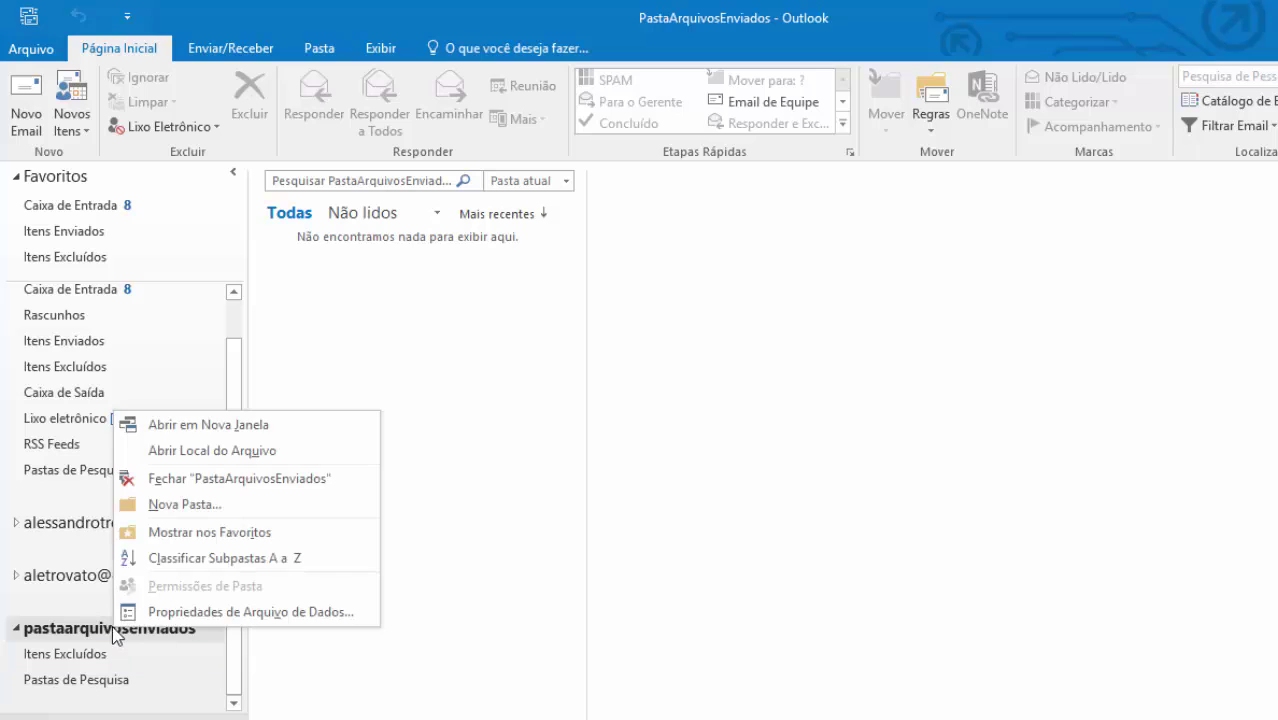
pyautogui.click(206, 506)
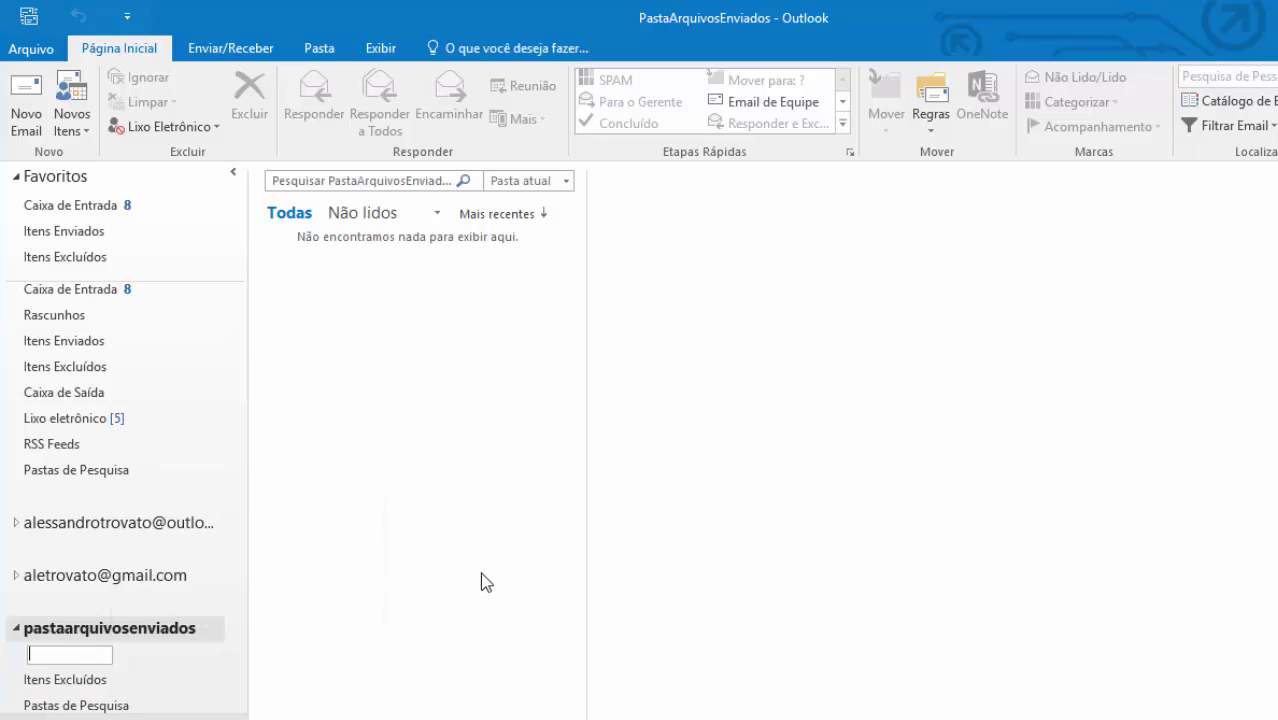
pyautogui.write('Arq')
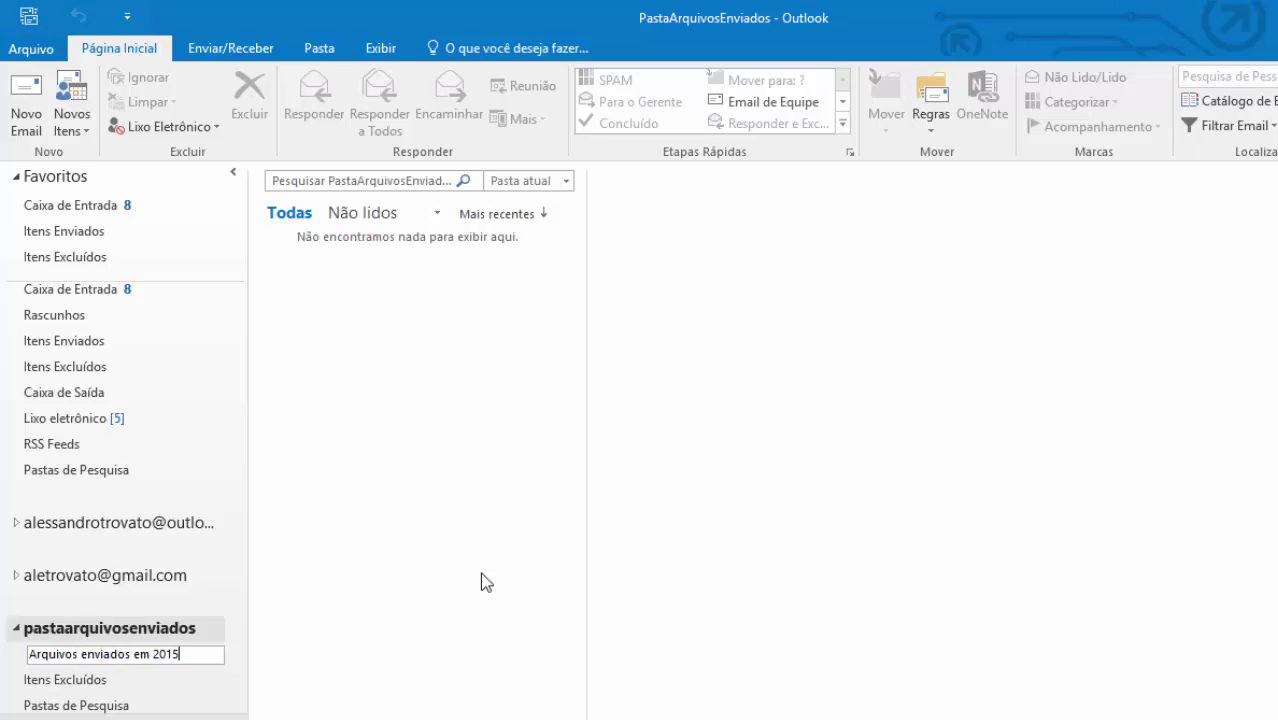
pyautogui.write('uivos enviados em 2015')
pyautogui.press('Return')
pyautogui.scroll(-1, 151, 681)
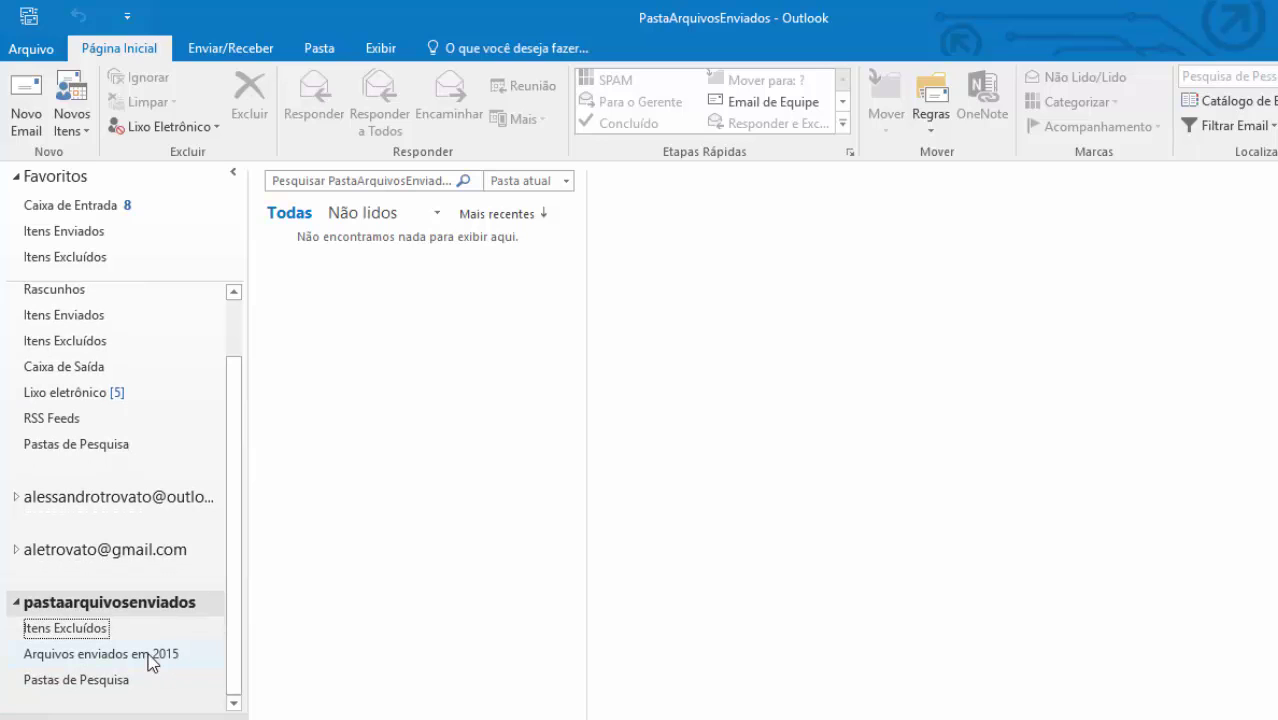
pyautogui.moveTo(237, 391); pyautogui.dragTo(151, 315)
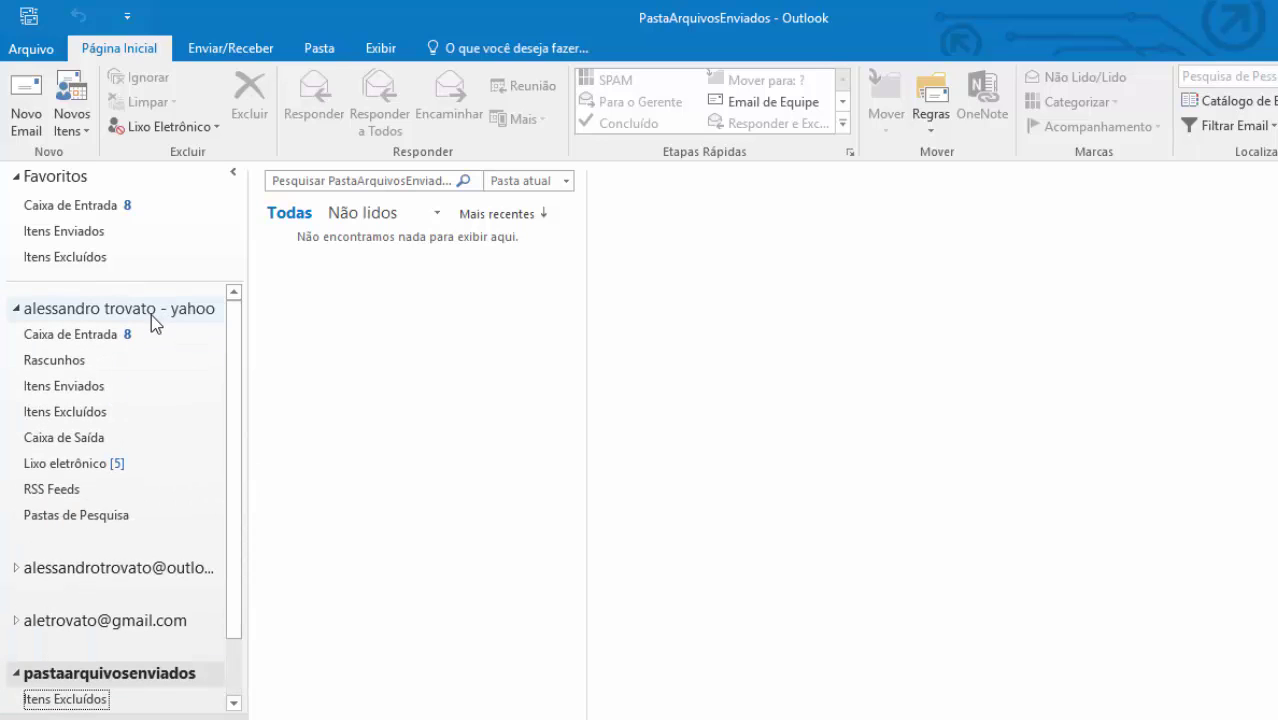
# - Drag both Yahoo sent messages, including Teste de CCO, into Arquivos enviados em 2015, verify them, then collapse pastaarquivosenviados
pyautogui.click(60, 387)
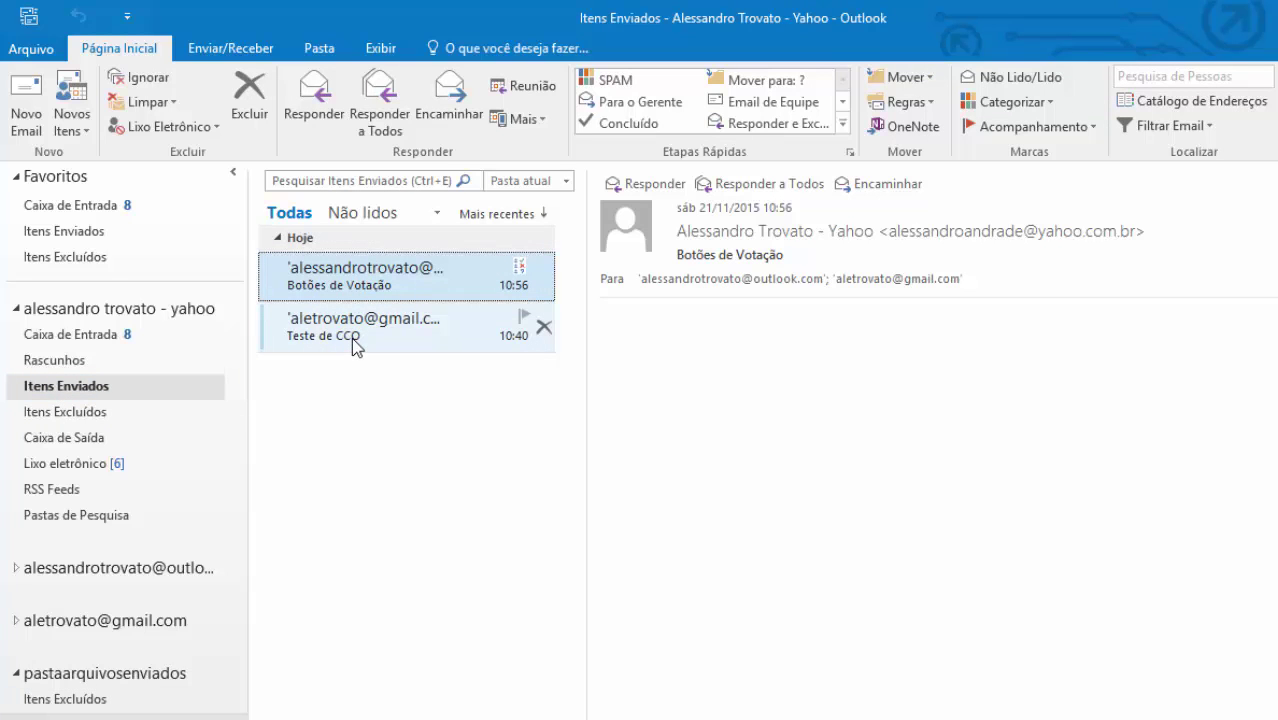
pyautogui.keyDown('ctrl'); pyautogui.click(353, 337); pyautogui.keyUp('ctrl')
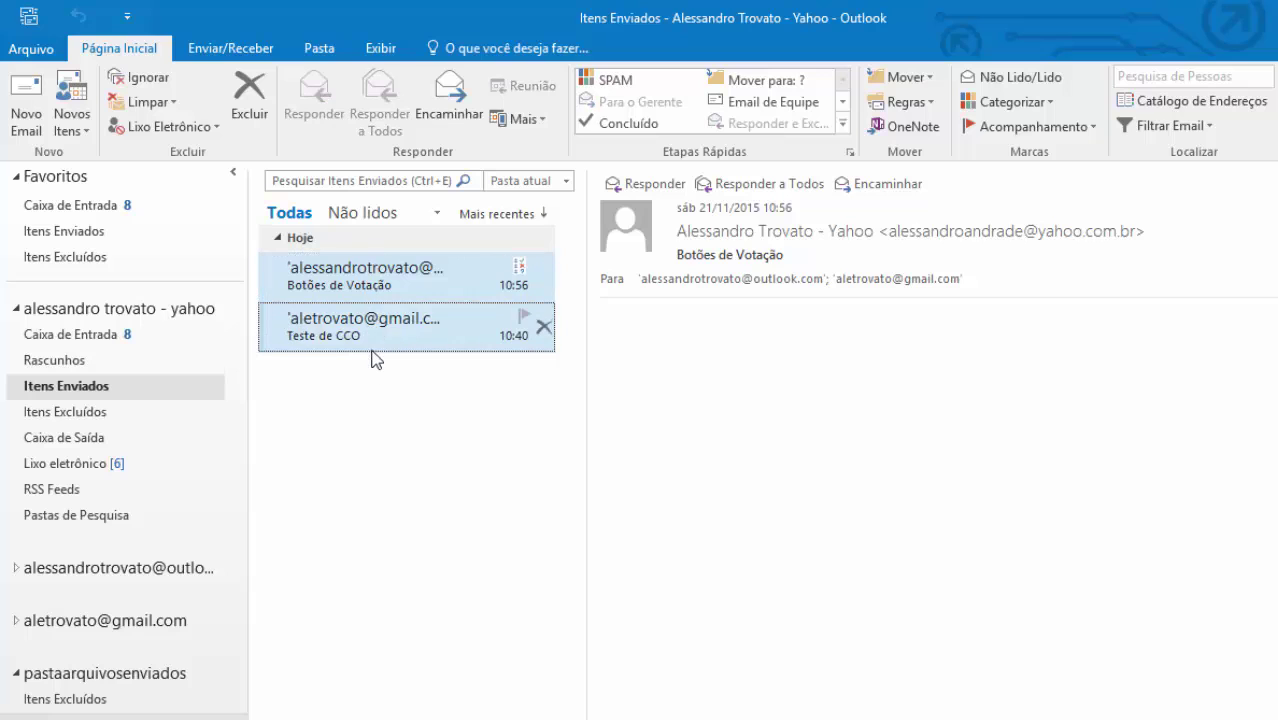
pyautogui.moveTo(365, 297); pyautogui.dragTo(151, 660)
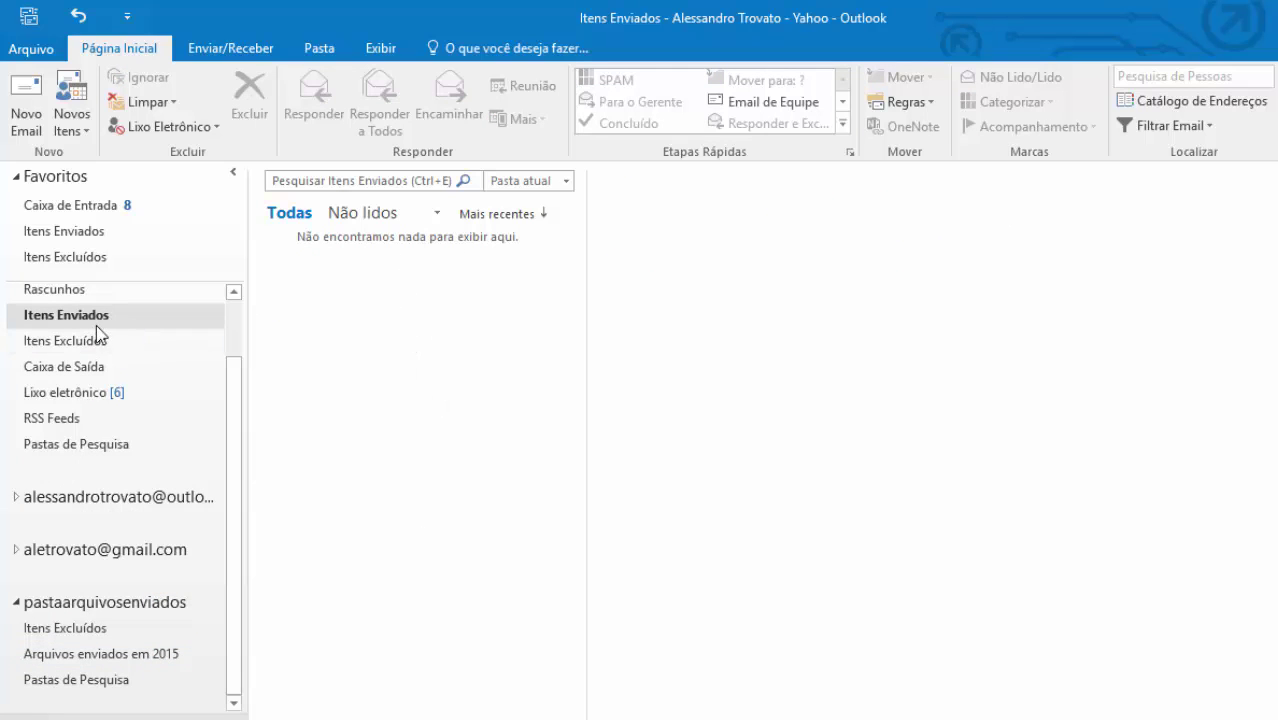
pyautogui.click(100, 660)
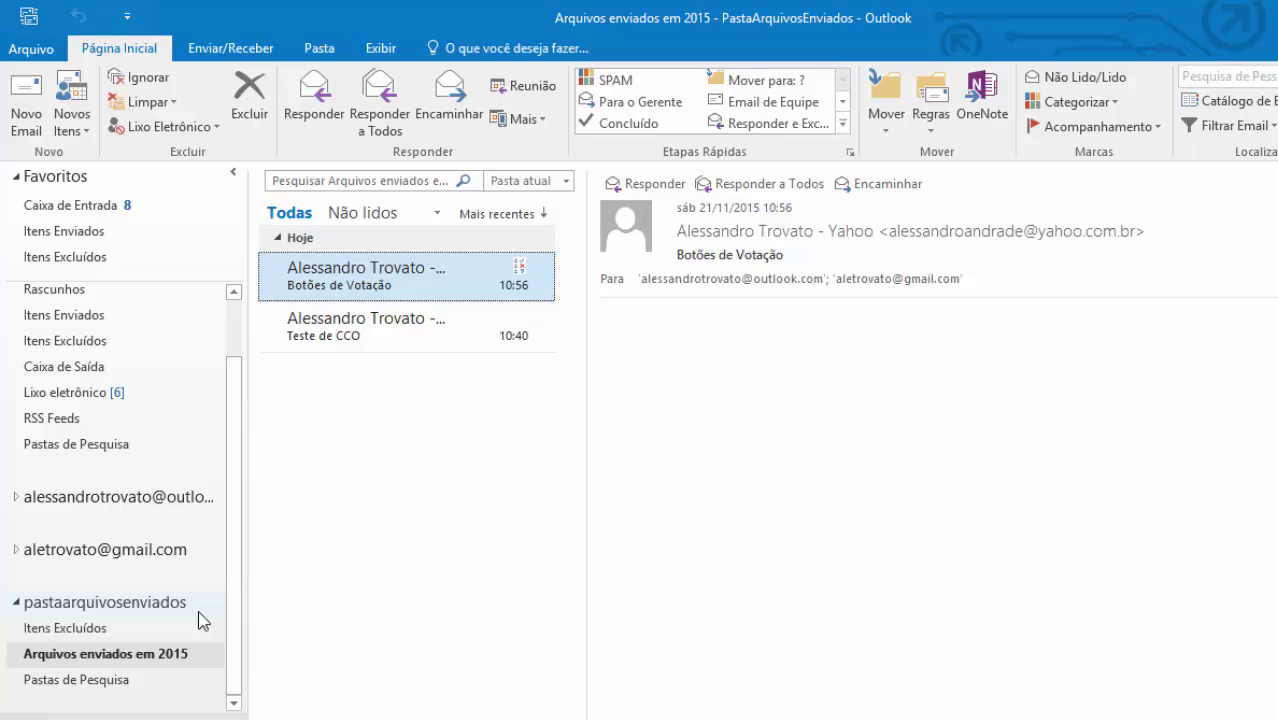
pyautogui.click(17, 603)
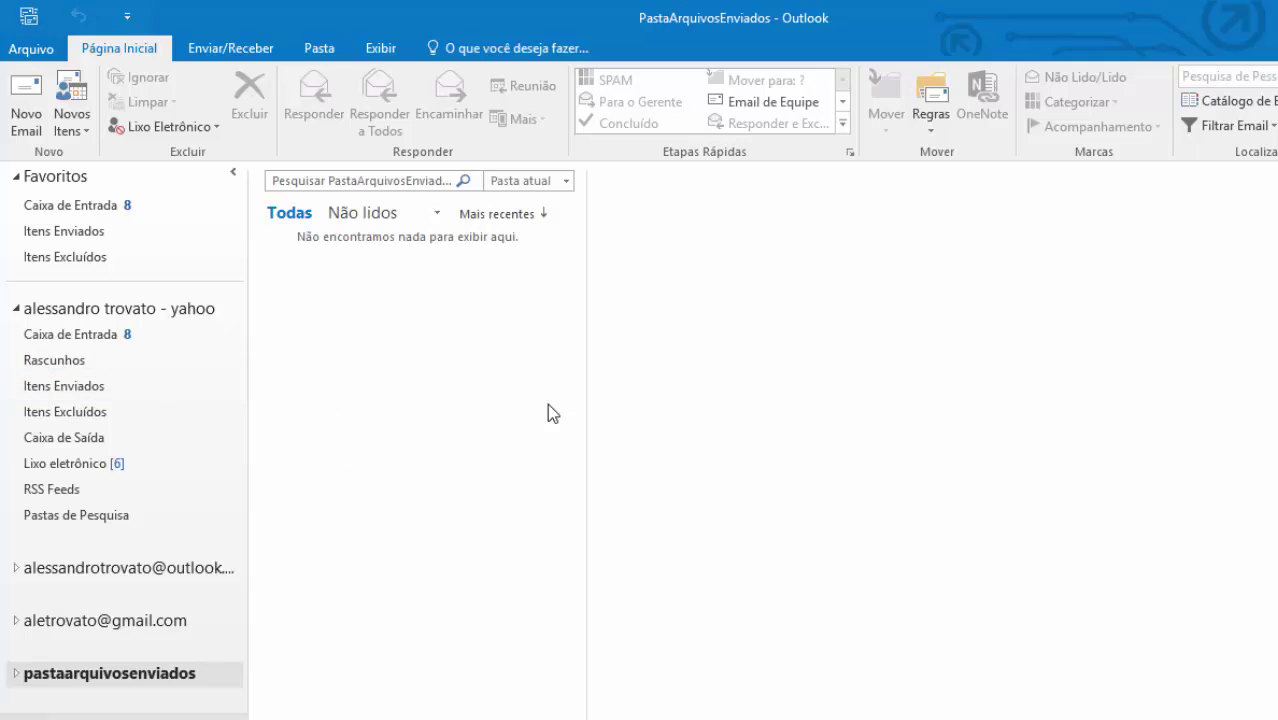
pyautogui.click(28, 100)
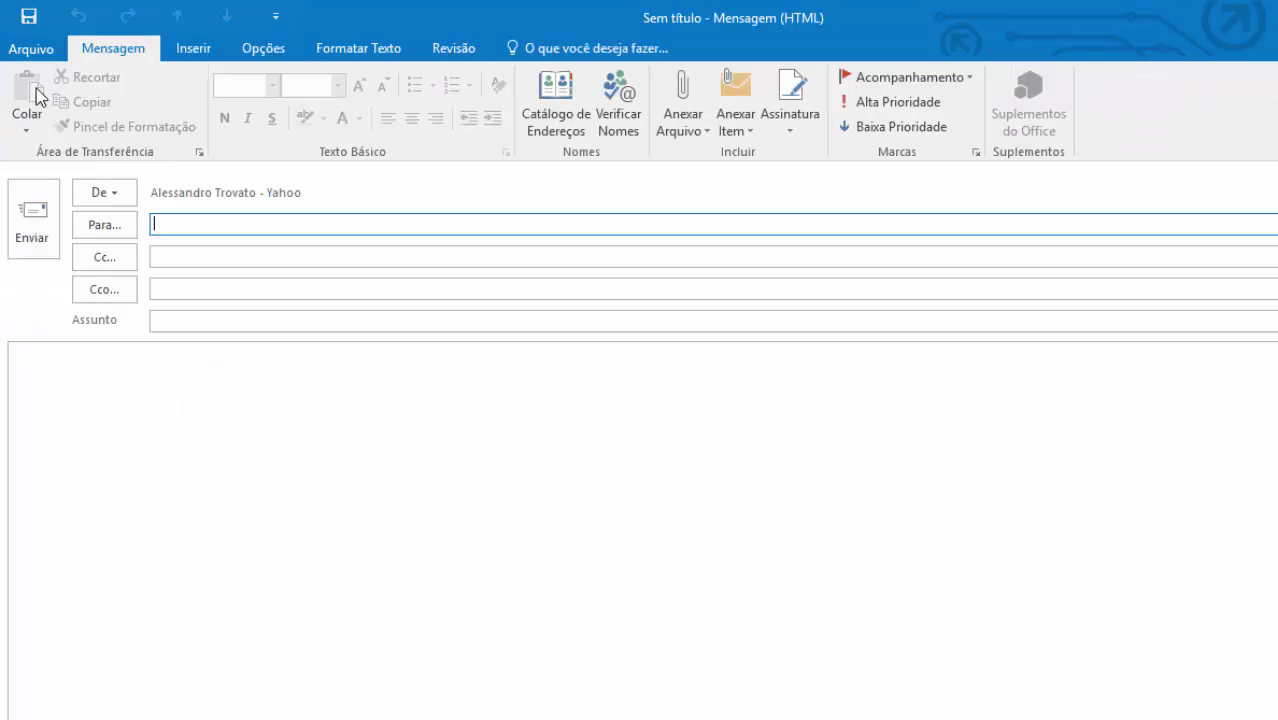
pyautogui.press('Escape')
pyautogui.click(12, 44)
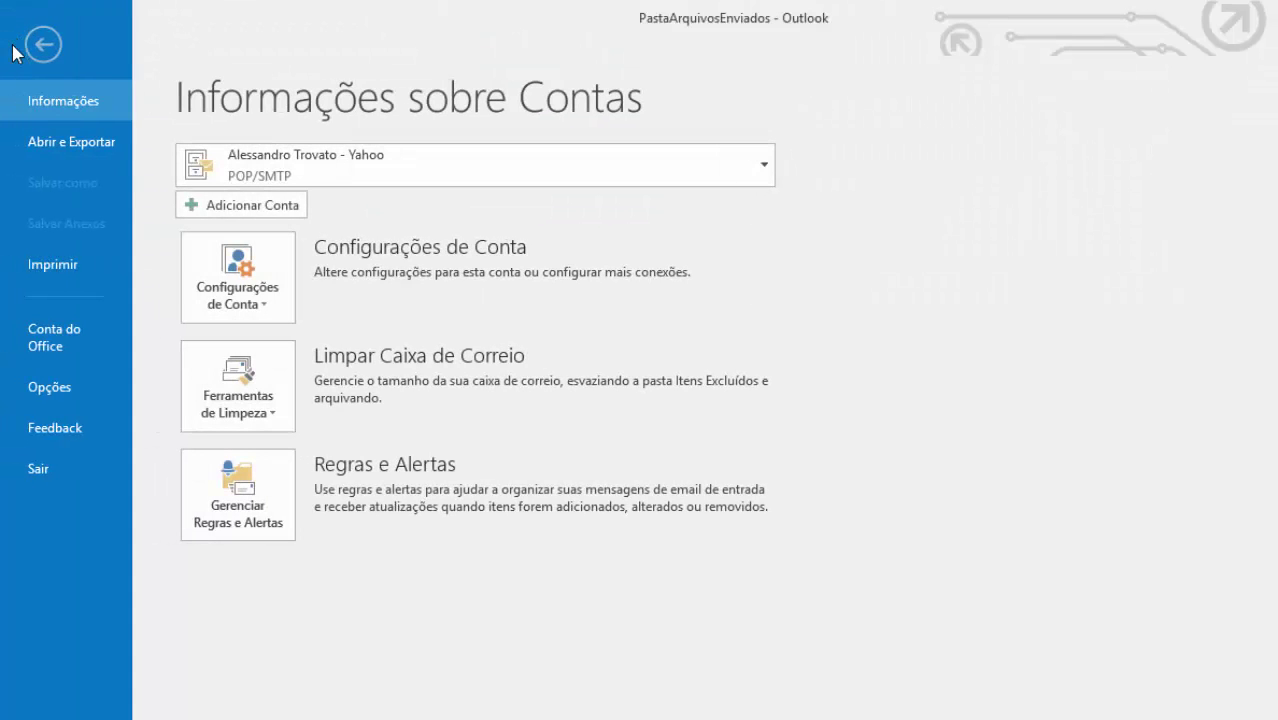
pyautogui.press('Escape')
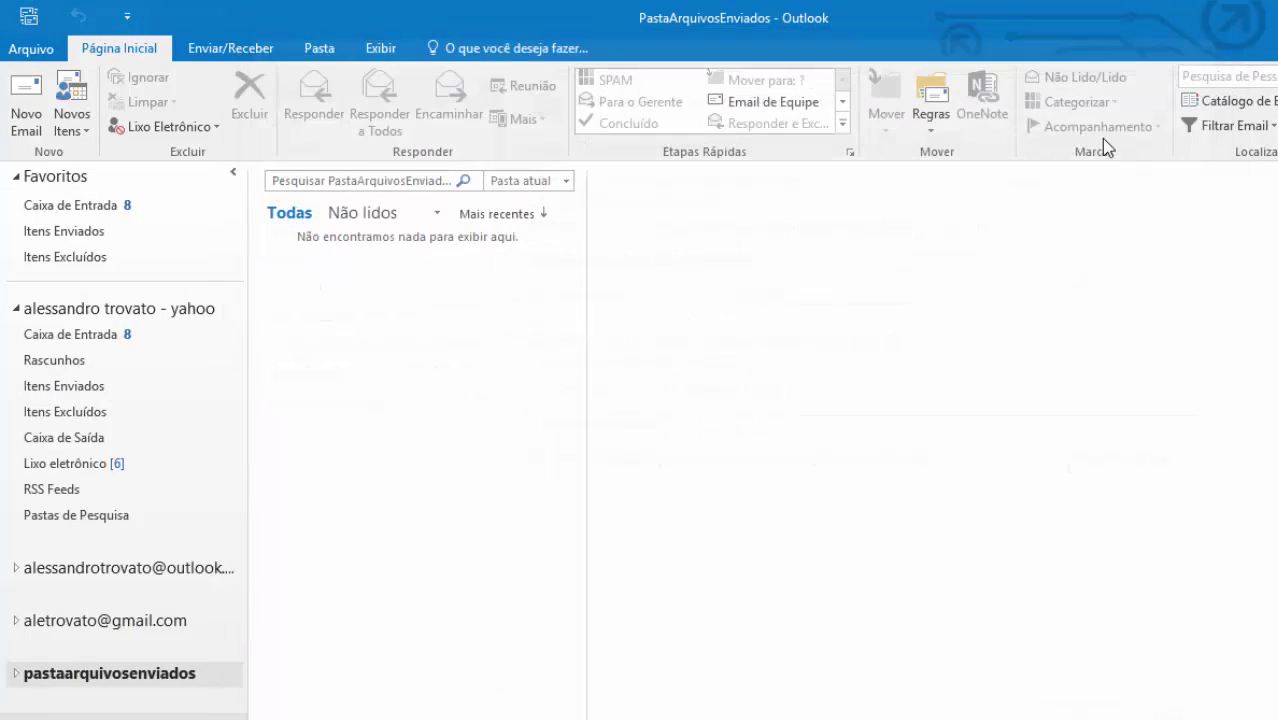
# - Go to Configurações de Conta's Arquivos de Dados tab and choose Adicionar for an existing data file
pyautogui.click(18, 48)
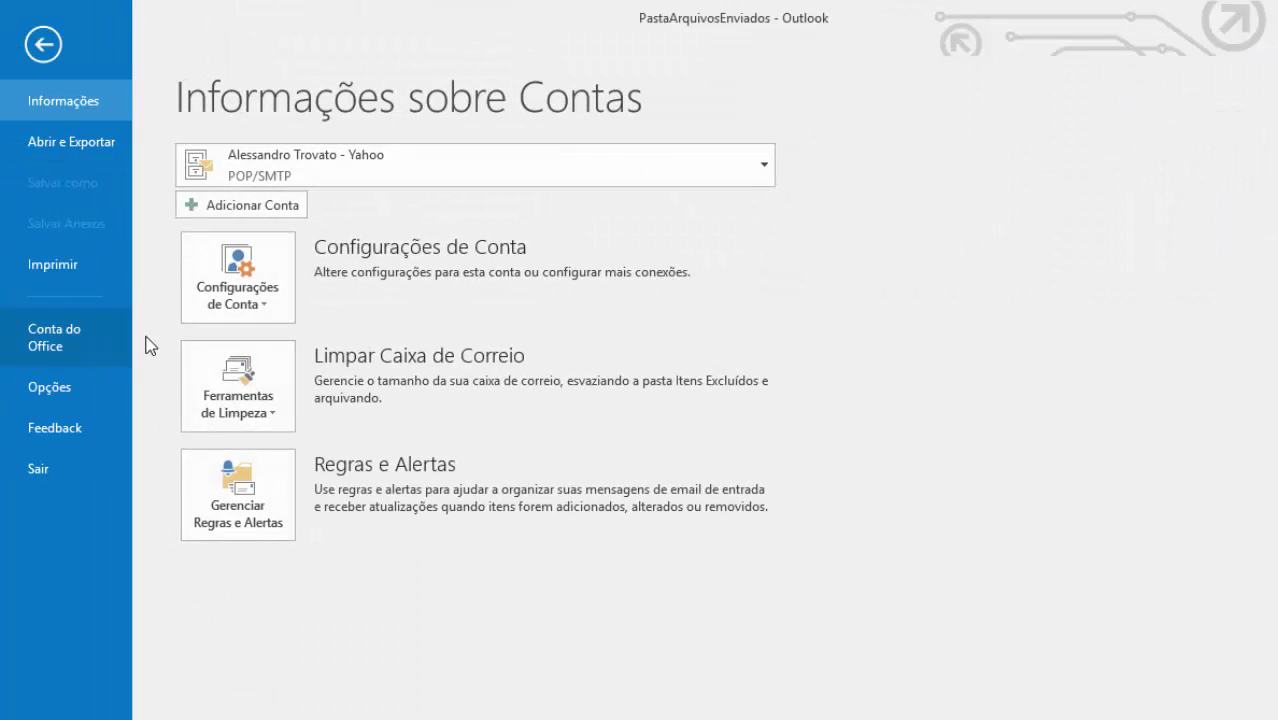
pyautogui.click(276, 272)
pyautogui.click(277, 357)
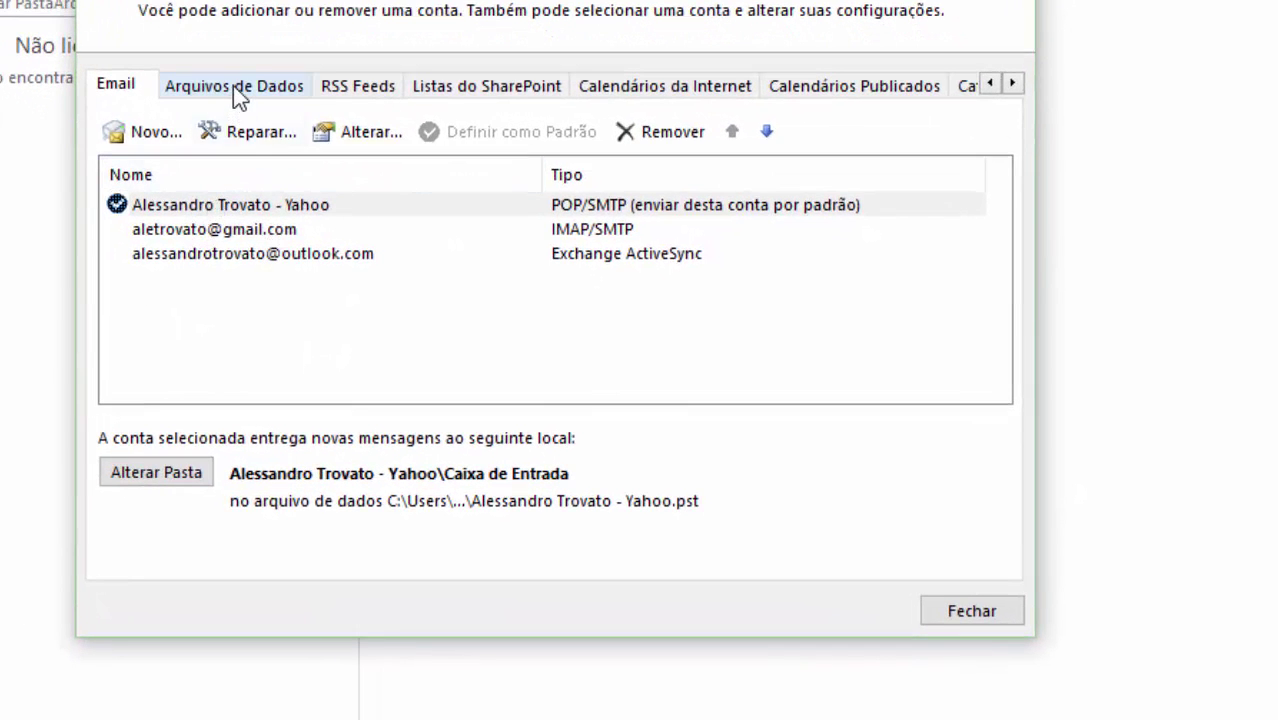
pyautogui.click(236, 87)
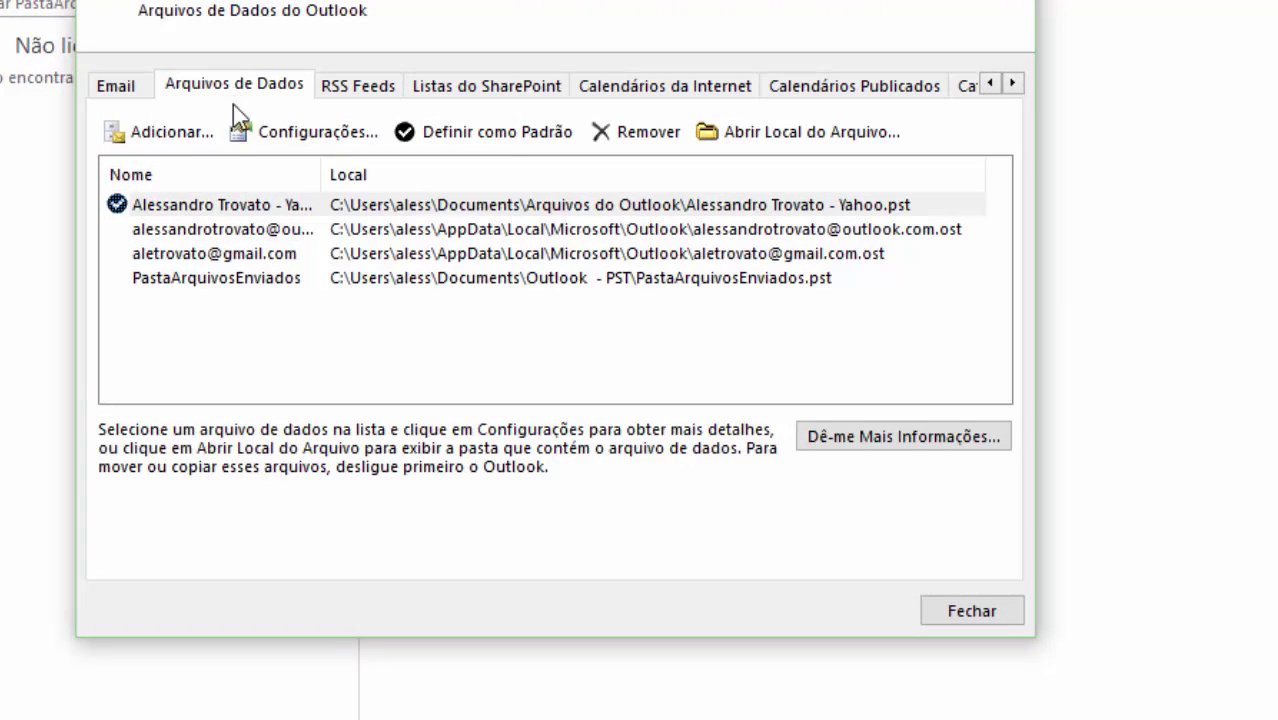
pyautogui.click(163, 128)
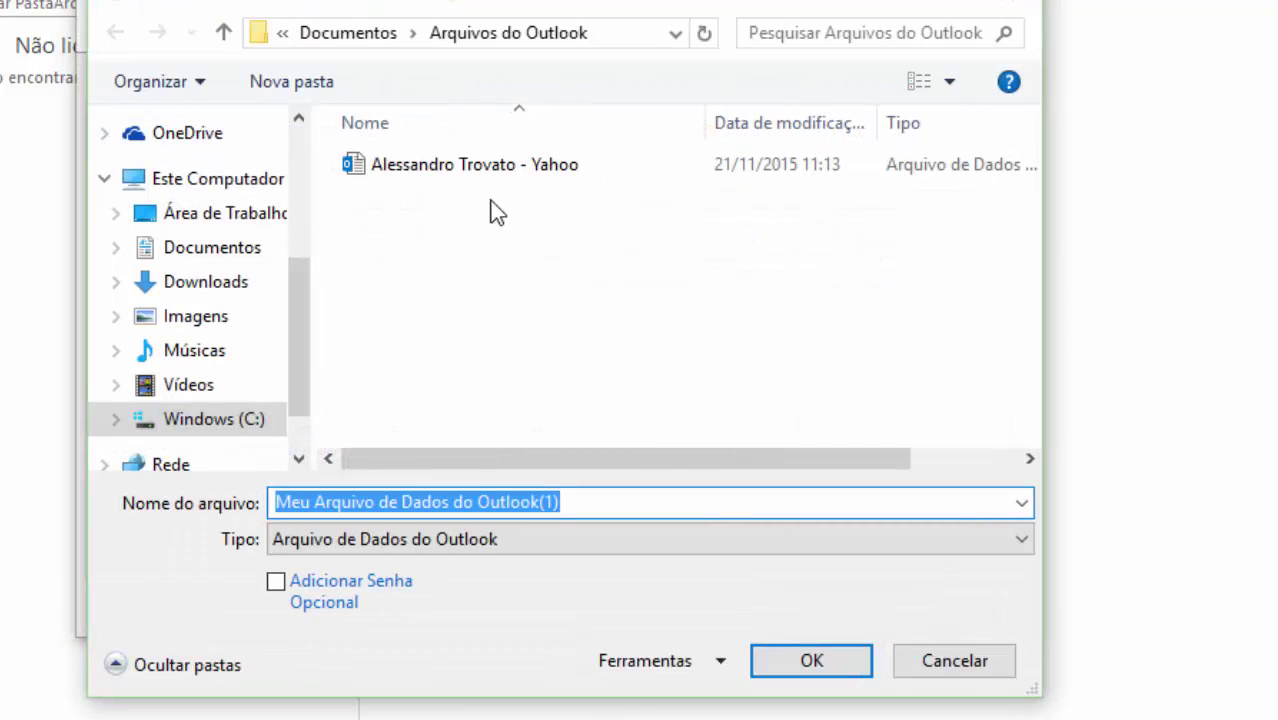
# - Add 'Mensagens até 04_2013' from Documentos\Outlook - PST as a data file and close Configurações de Conta
pyautogui.click(168, 249)
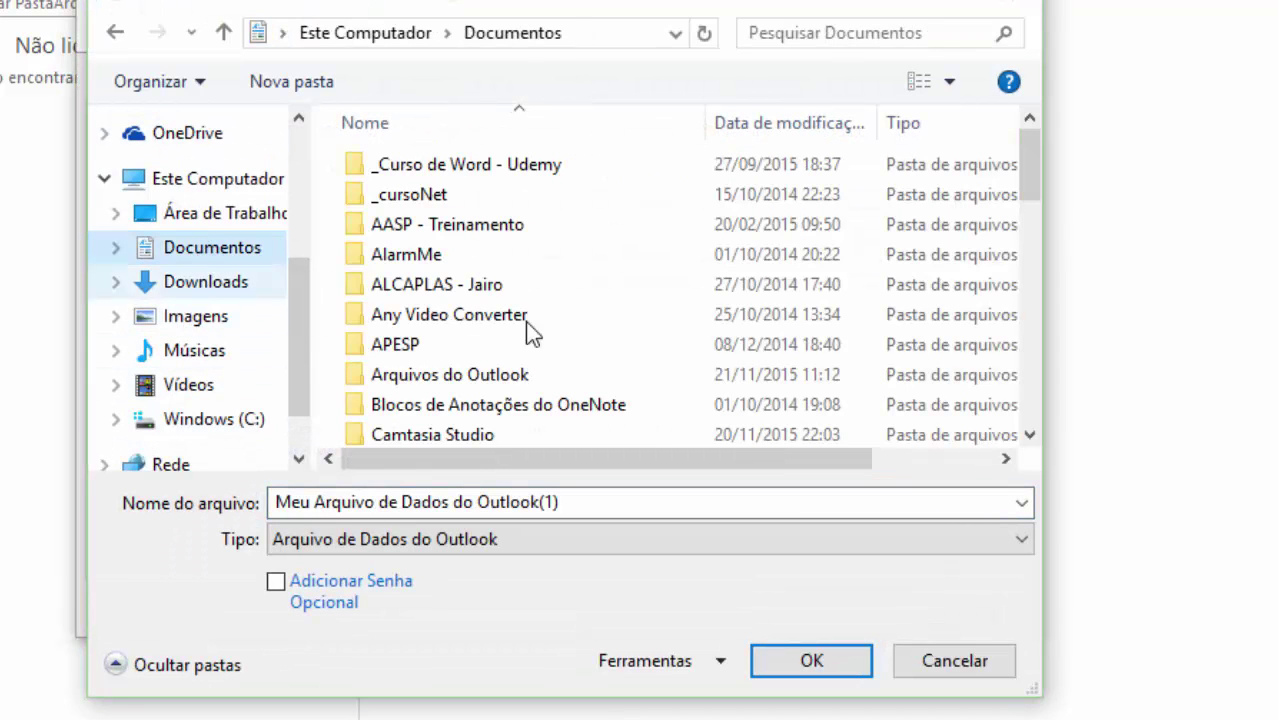
pyautogui.click(561, 290)
pyautogui.write('ou')
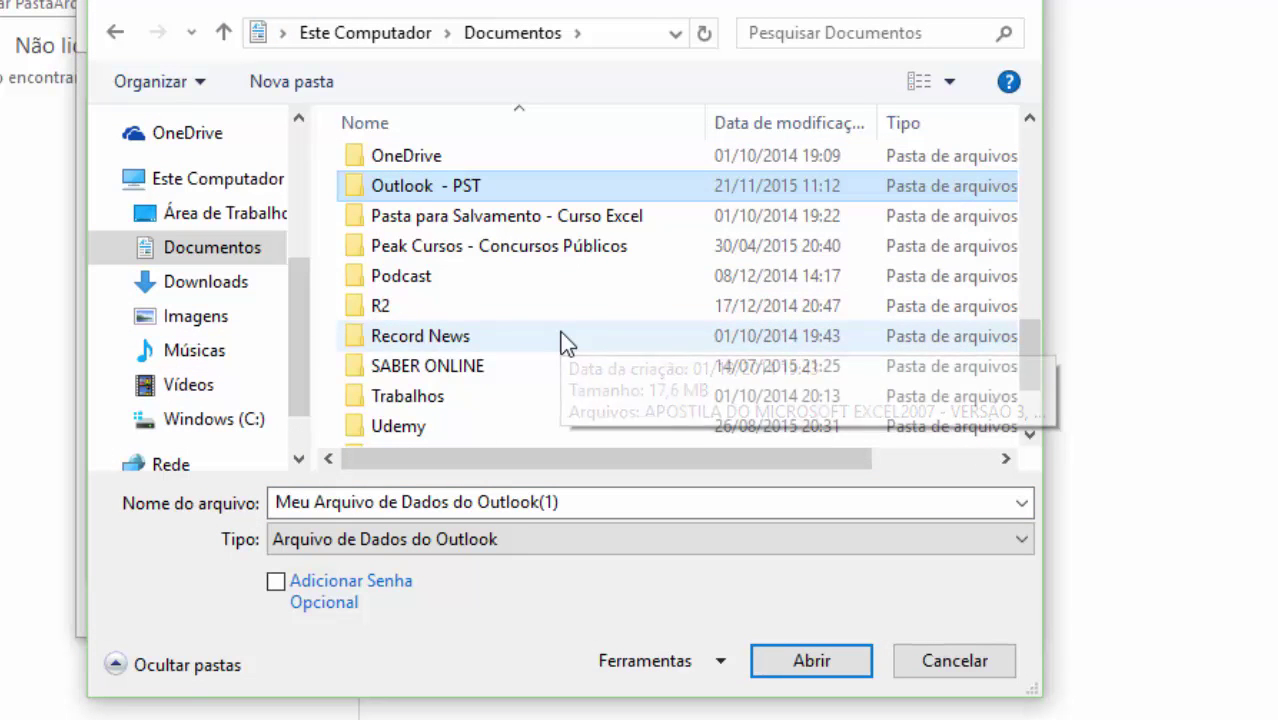
pyautogui.doubleClick(414, 192)
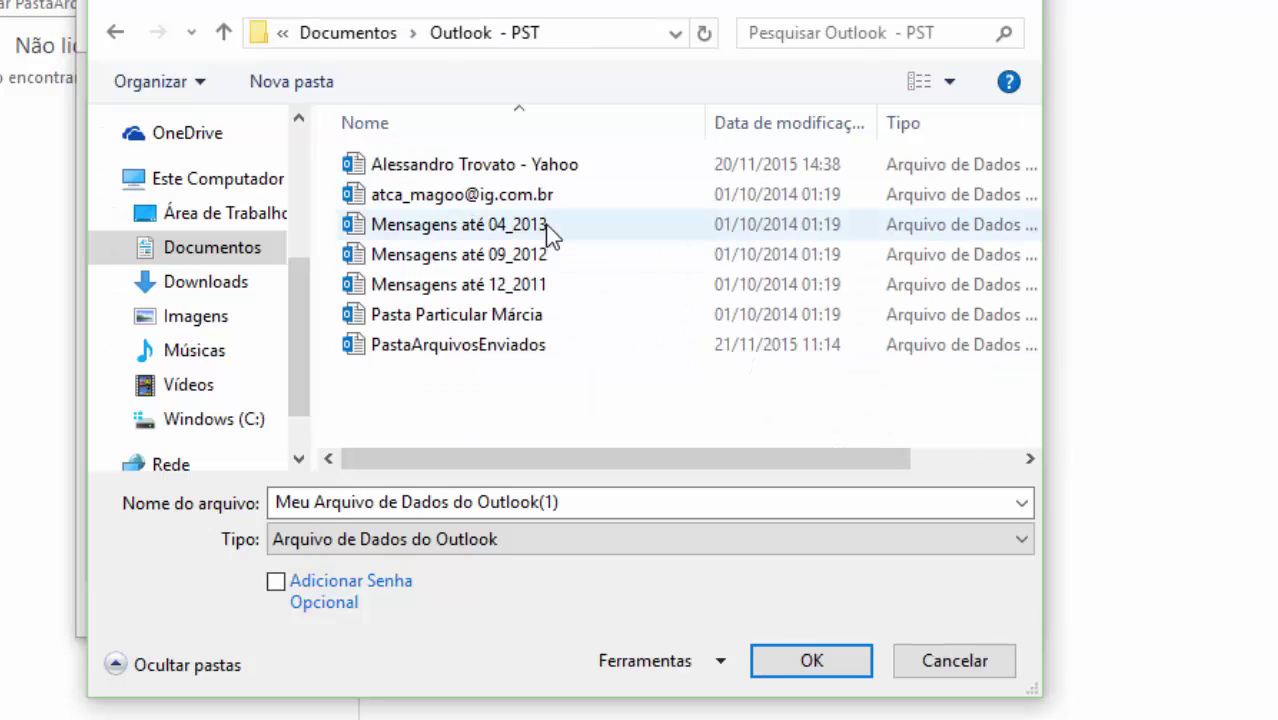
pyautogui.click(490, 288)
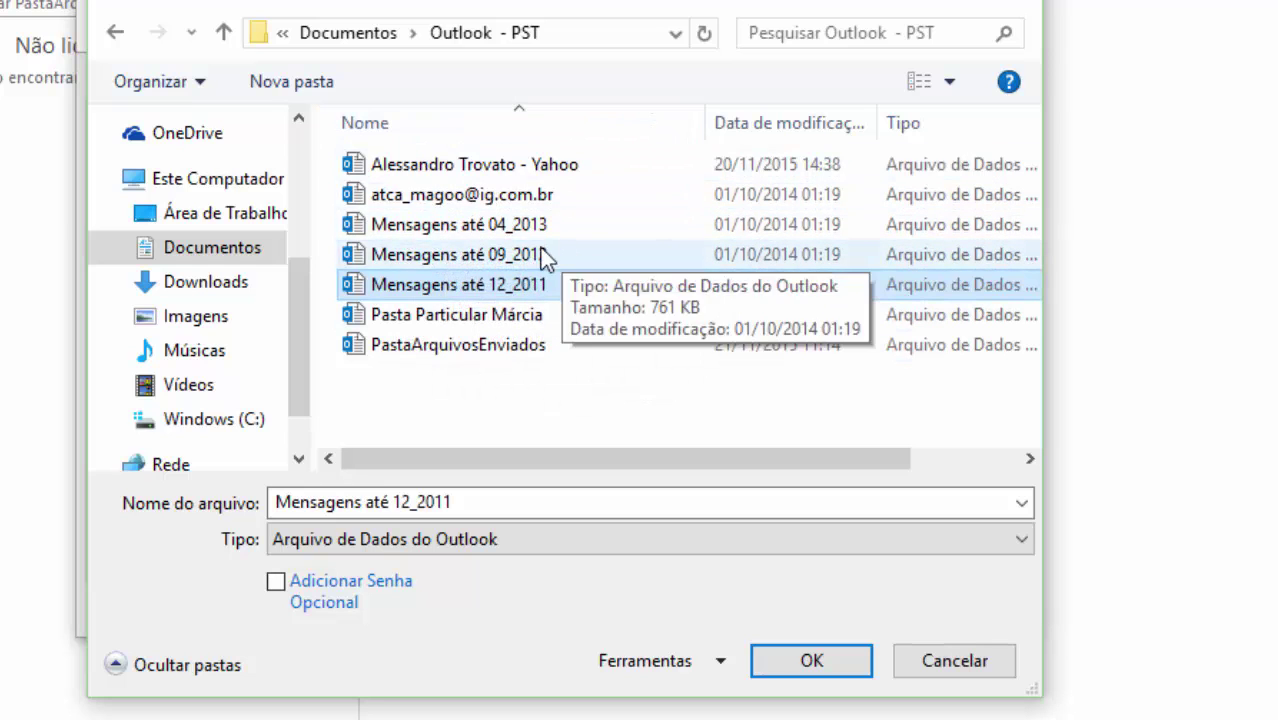
pyautogui.click(478, 230)
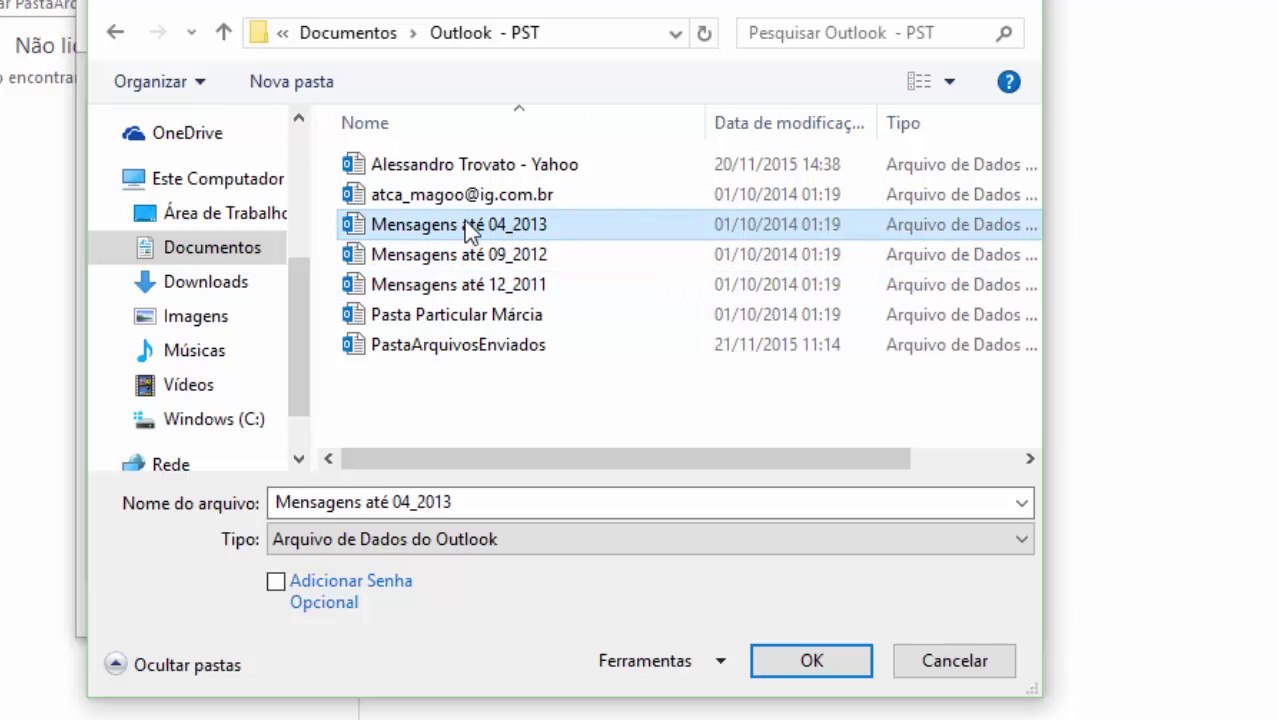
pyautogui.click(833, 663)
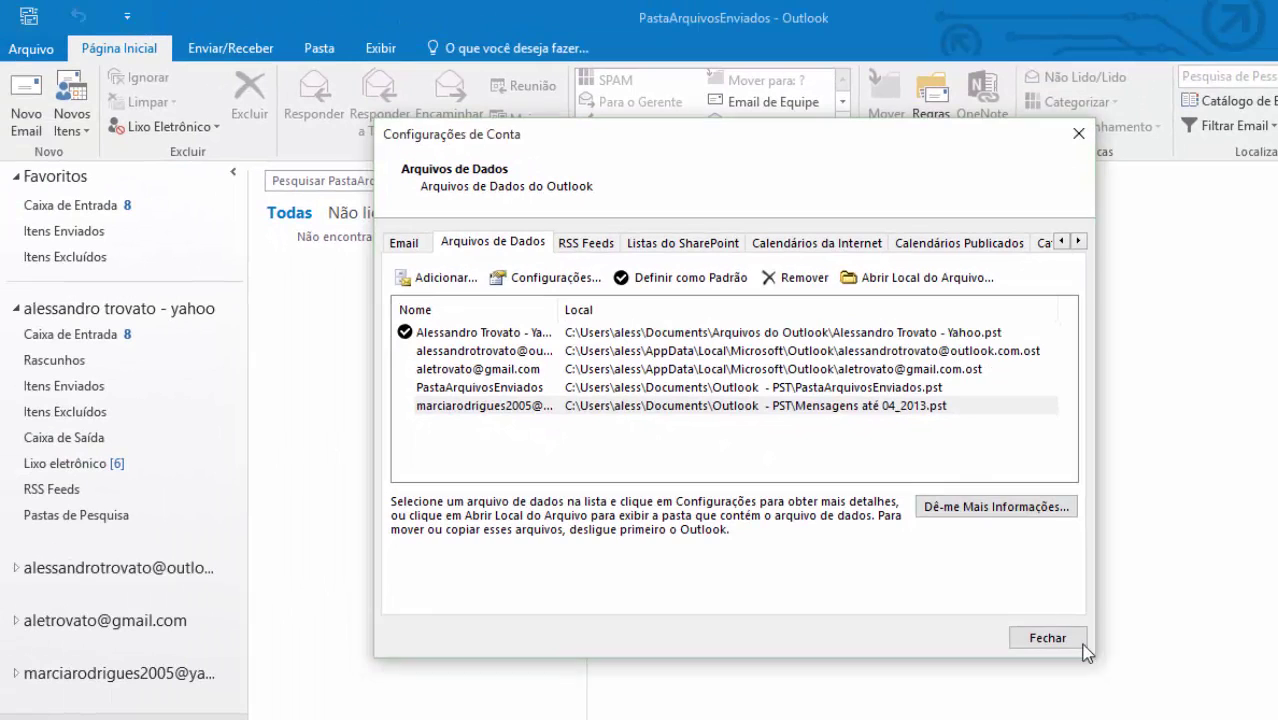
pyautogui.click(1070, 640)
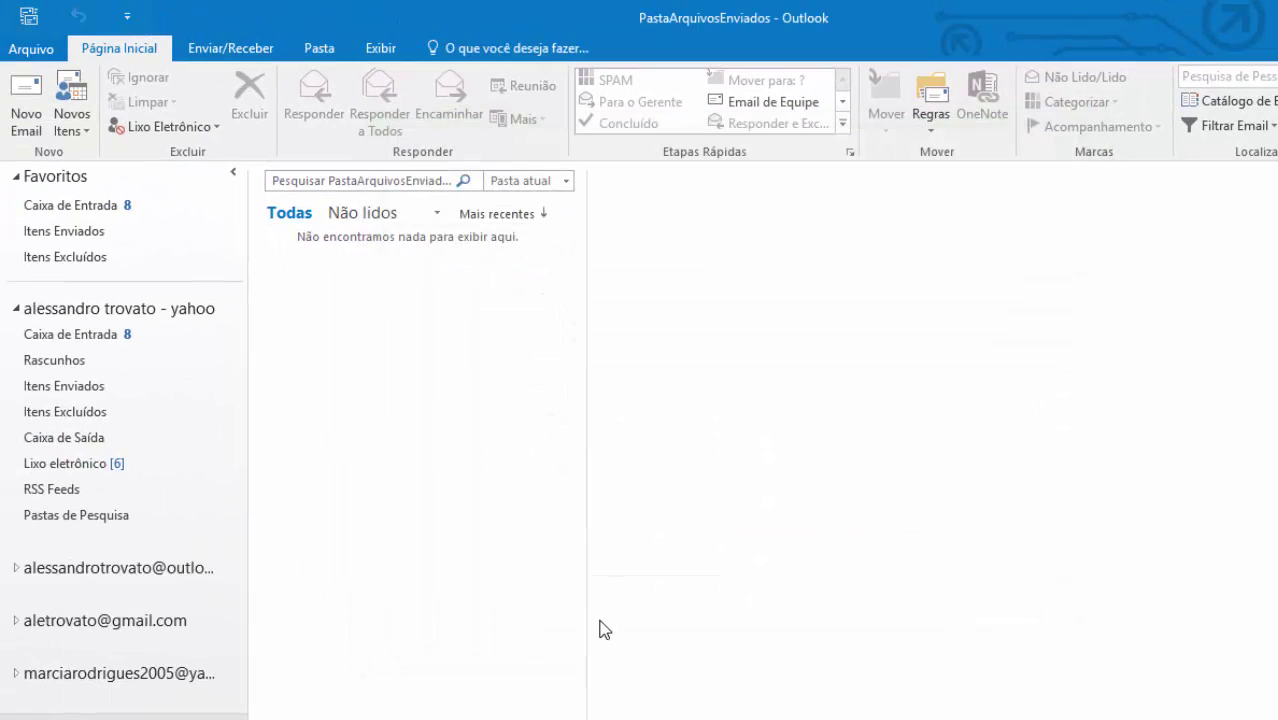
# - Expand the archive mailbox and view its Caixa de Entrada, Rascunhos, Itens Enviados, Itens Excluídos and BOLETOS DE PAGAMENTO folders
pyautogui.click(101, 673)
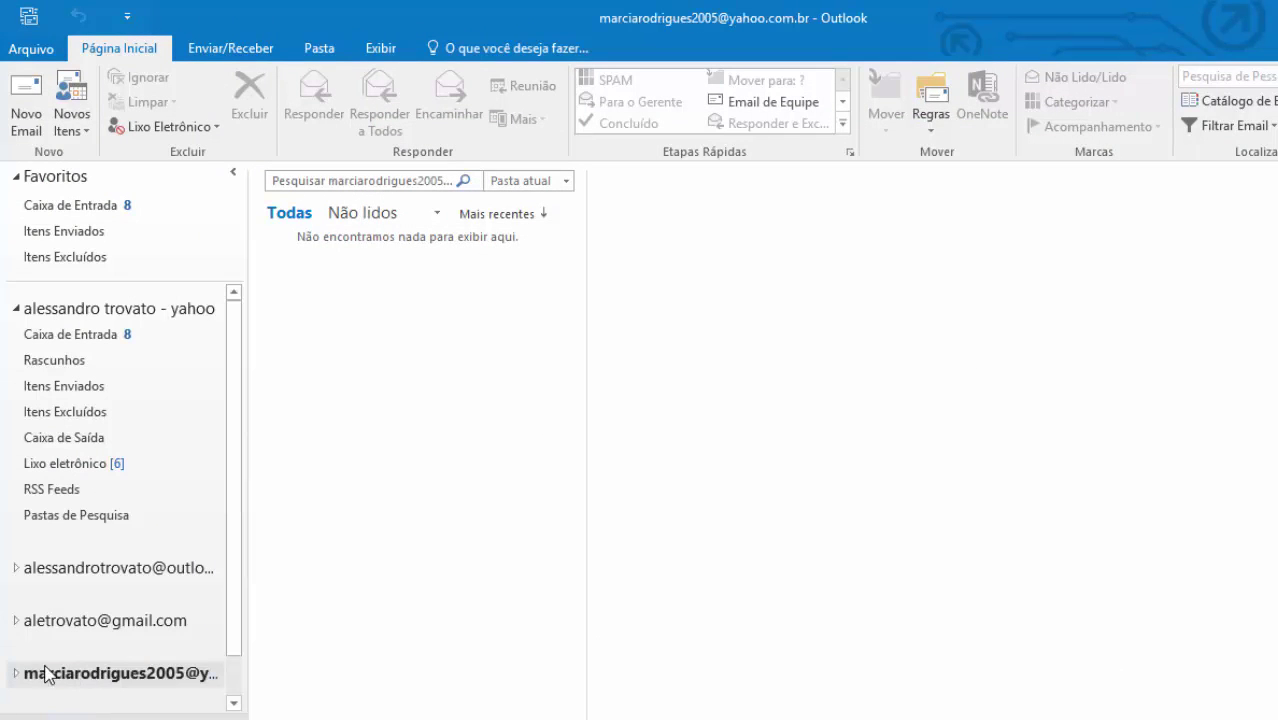
pyautogui.click(16, 675)
pyautogui.scroll(-2, 139, 634)
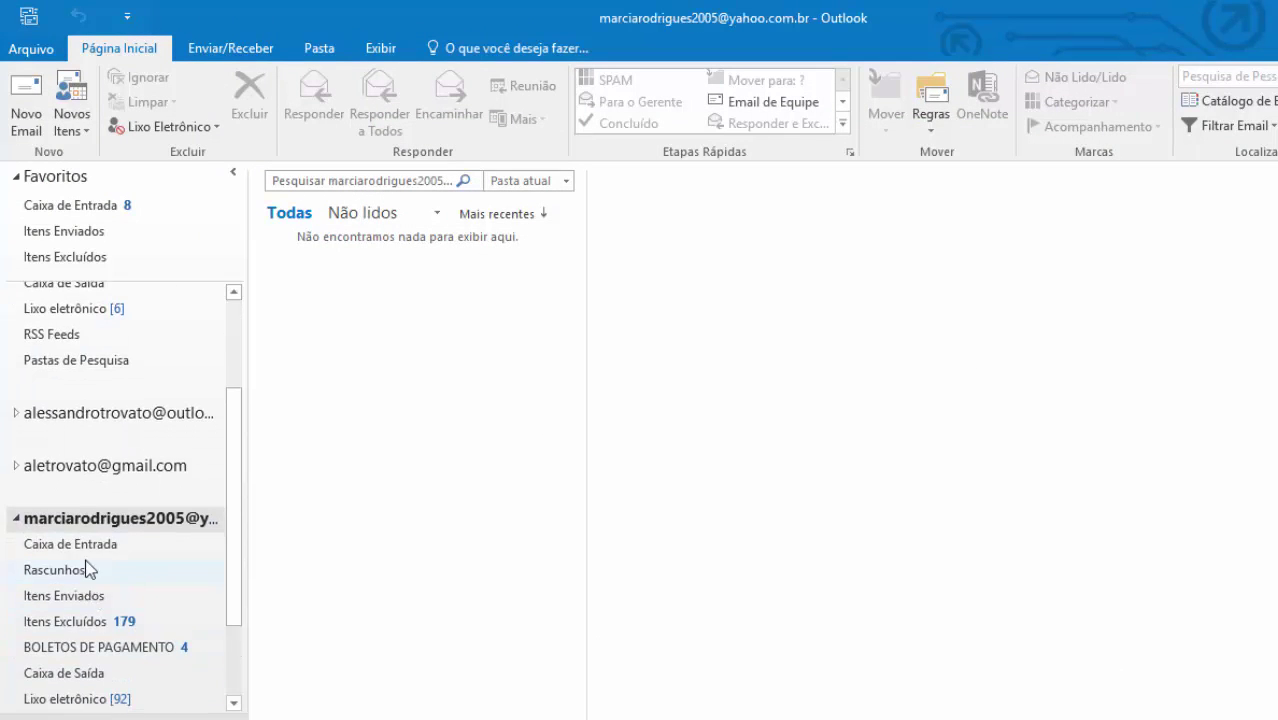
pyautogui.click(88, 549)
pyautogui.click(77, 575)
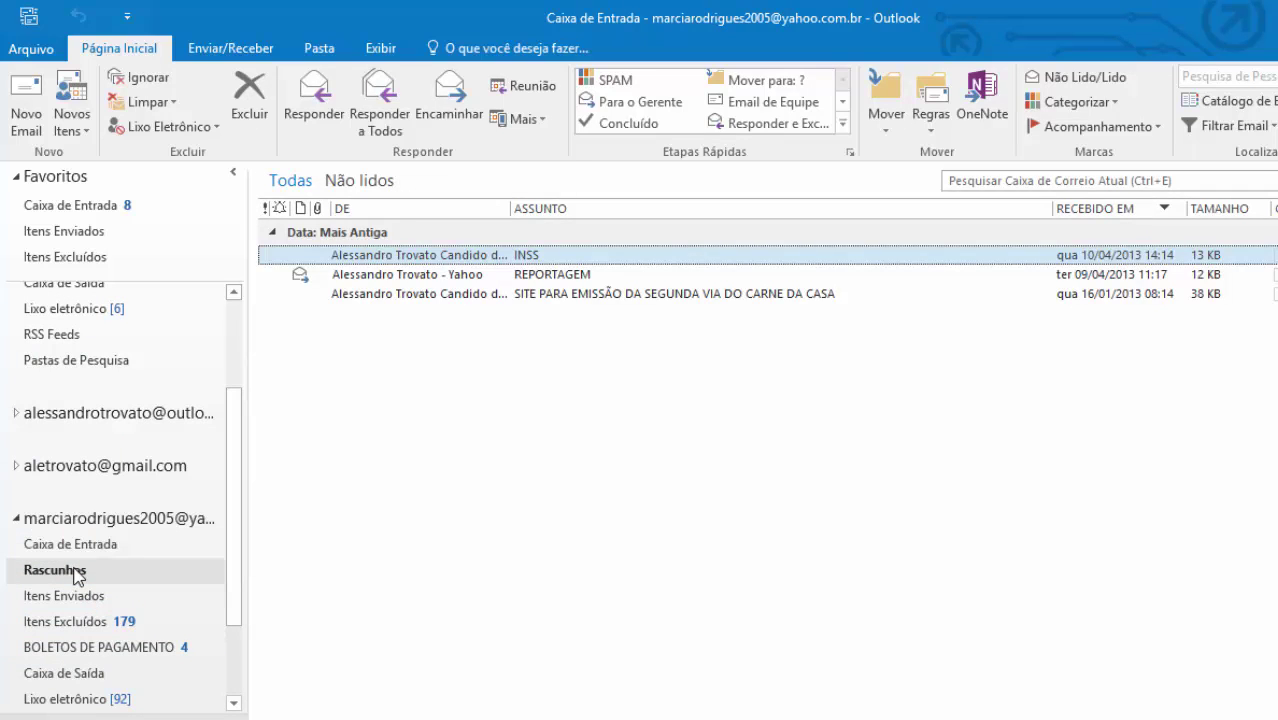
pyautogui.click(77, 598)
pyautogui.click(77, 622)
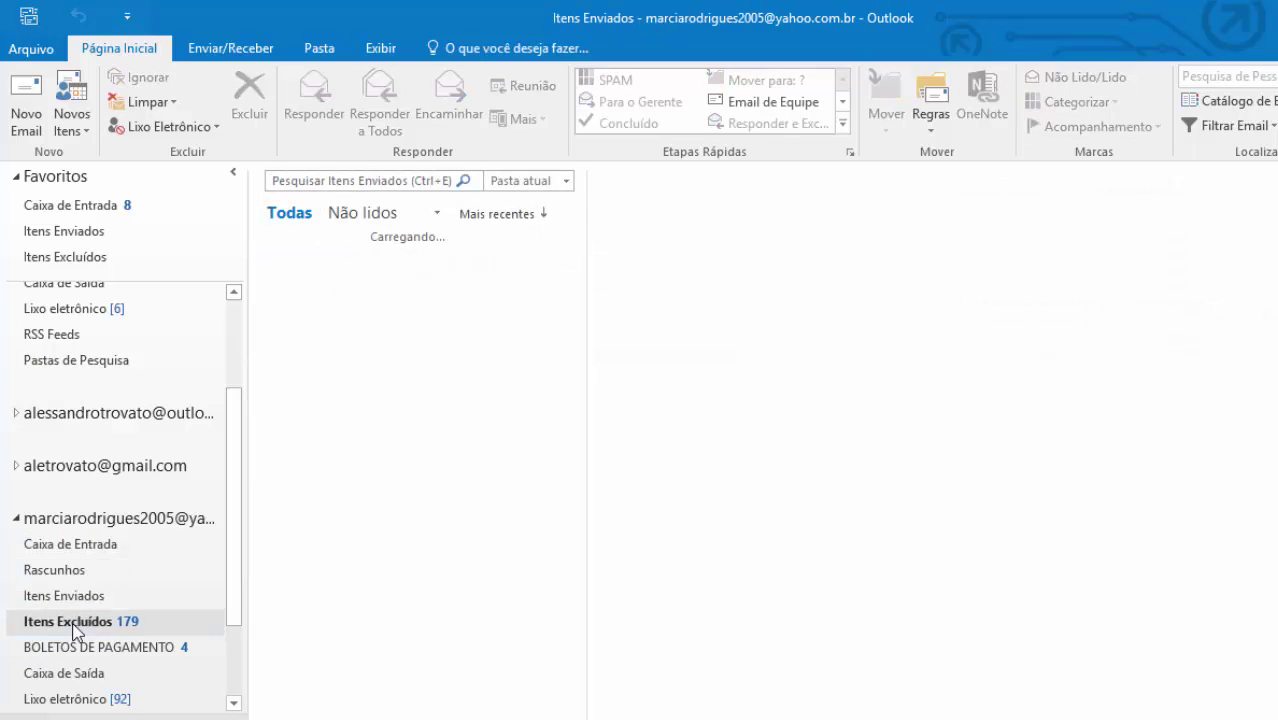
pyautogui.click(78, 647)
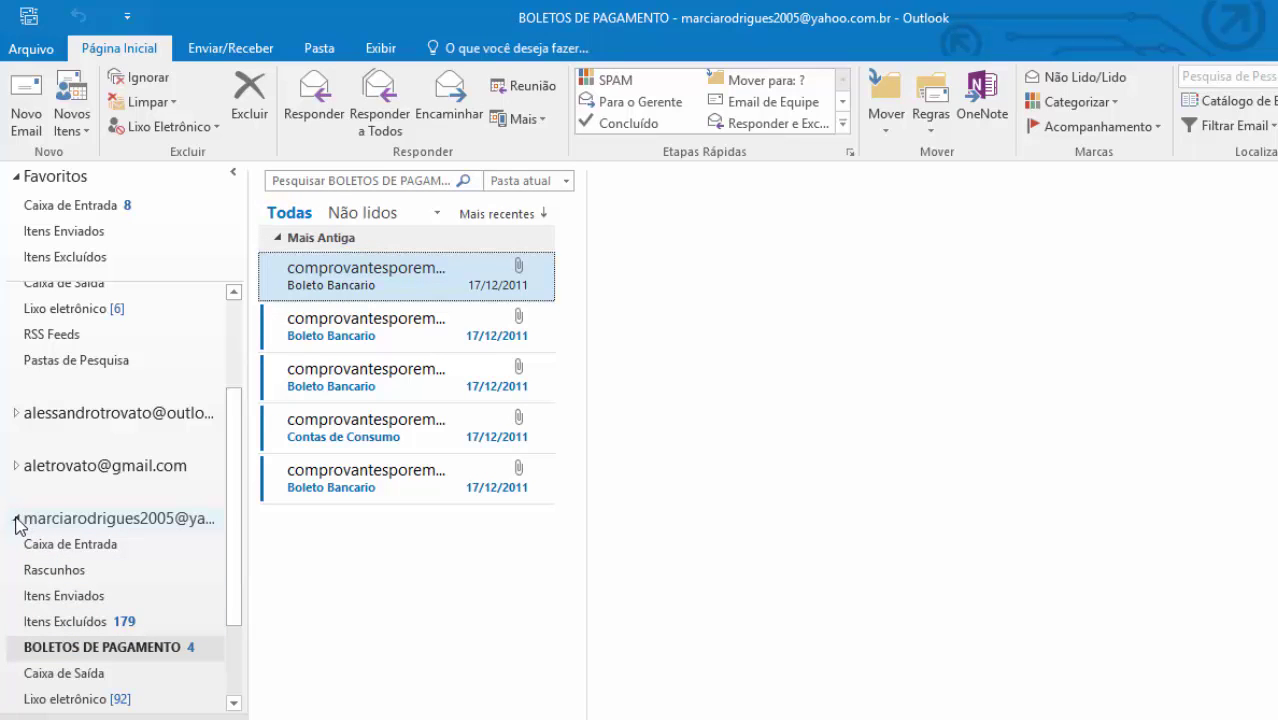
# - Collapse the archive's folders, check Lixo eletrônico, and return to the favourite Caixa de Entrada
pyautogui.click(72, 570)
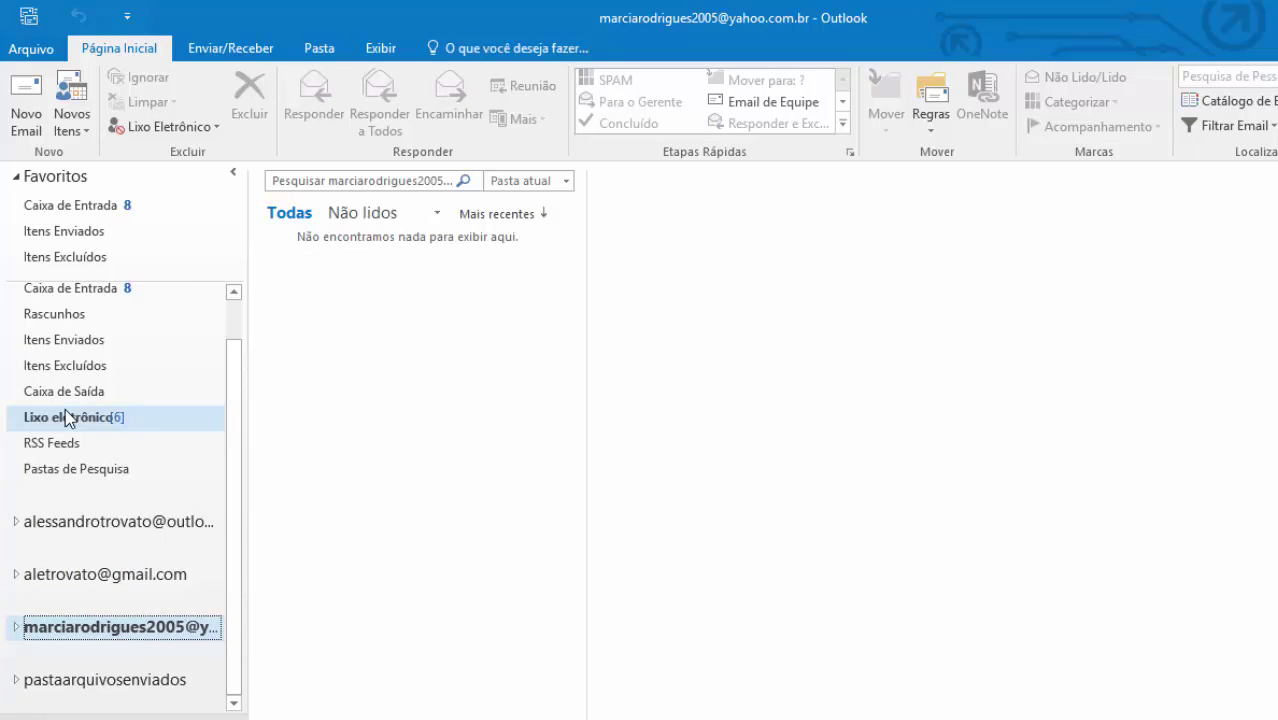
pyautogui.click(68, 417)
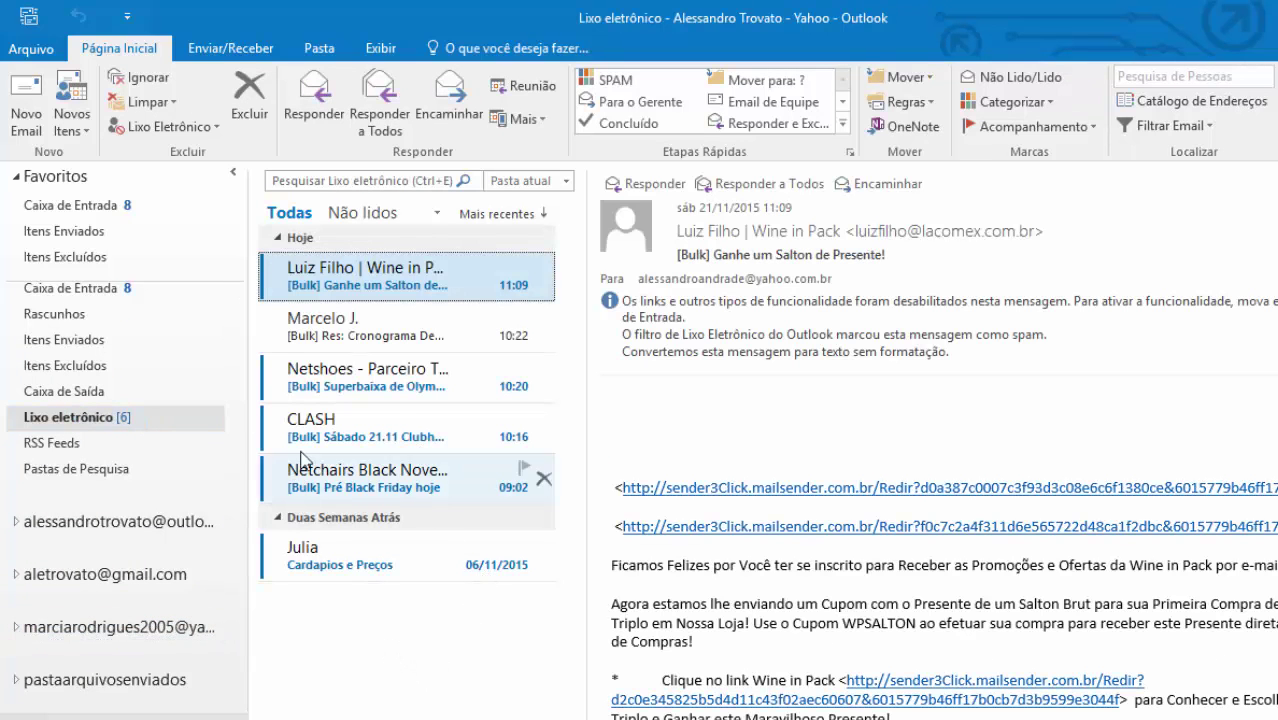
pyautogui.click(117, 205)
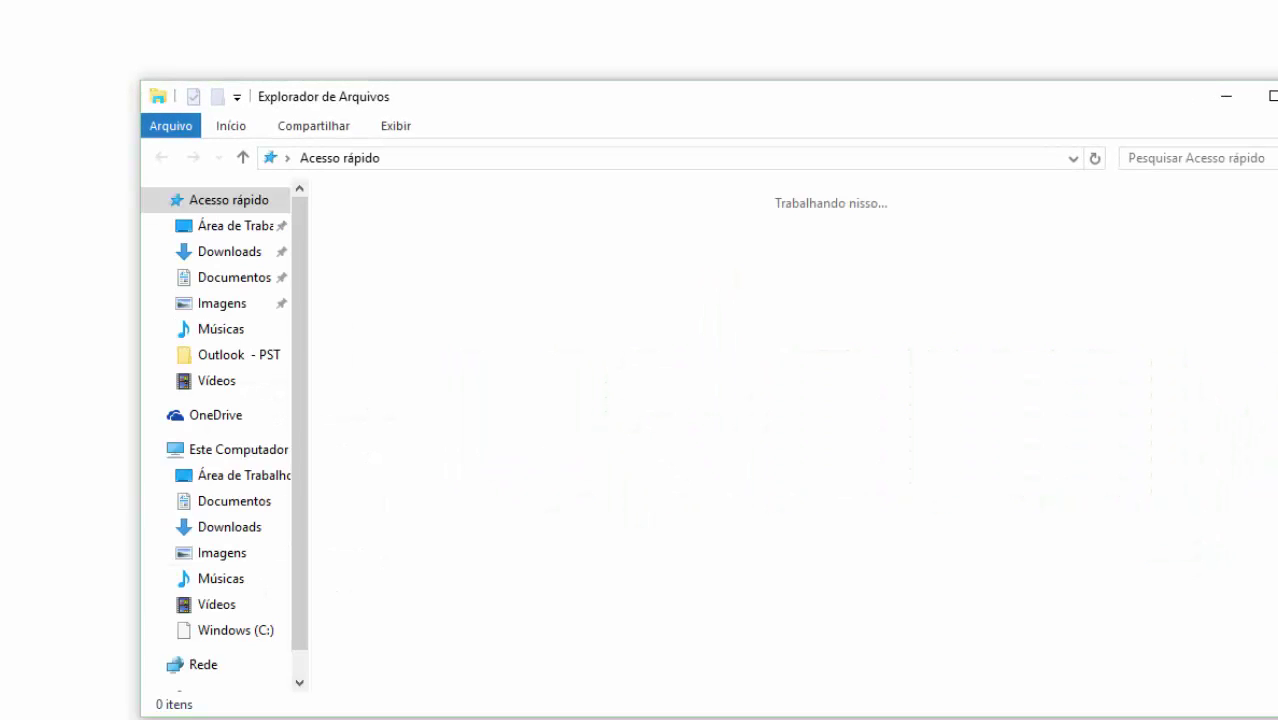
# - Show the Outlook - PST folder's seven data files, selecting them all and then clearing the selection
pyautogui.click(246, 358)
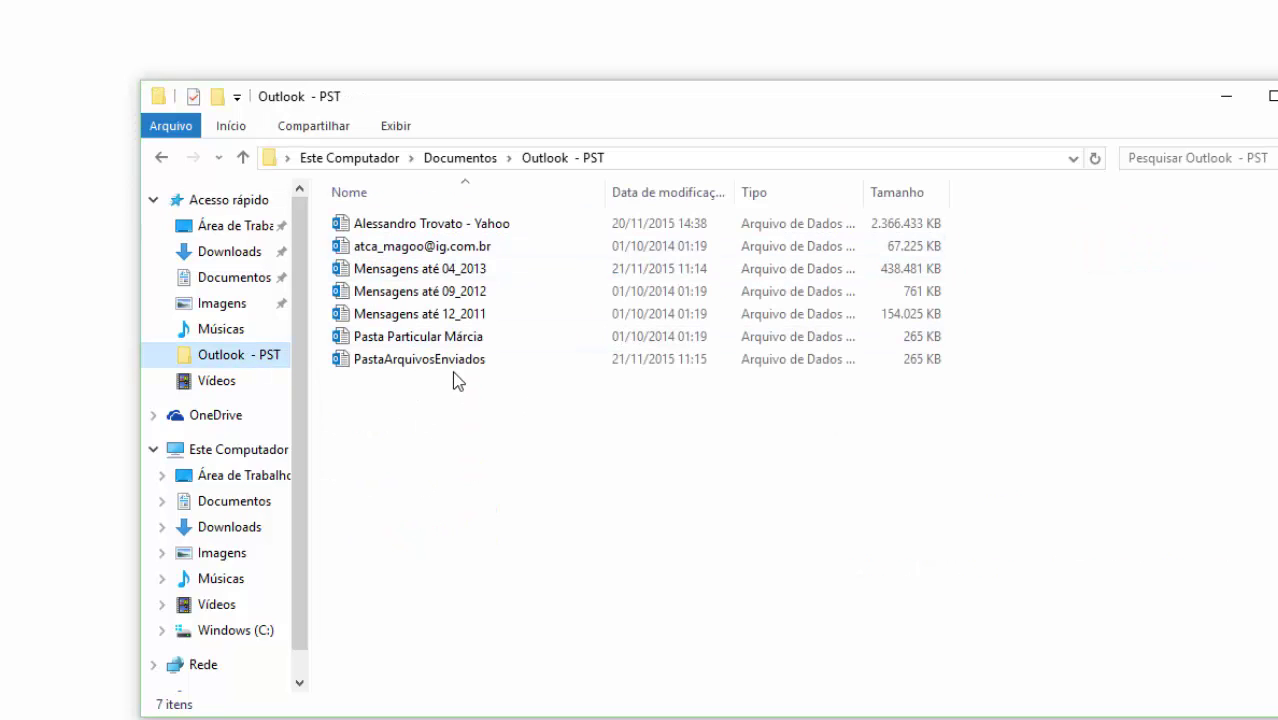
pyautogui.click(584, 488)
pyautogui.moveTo(579, 479); pyautogui.dragTo(391, 177)
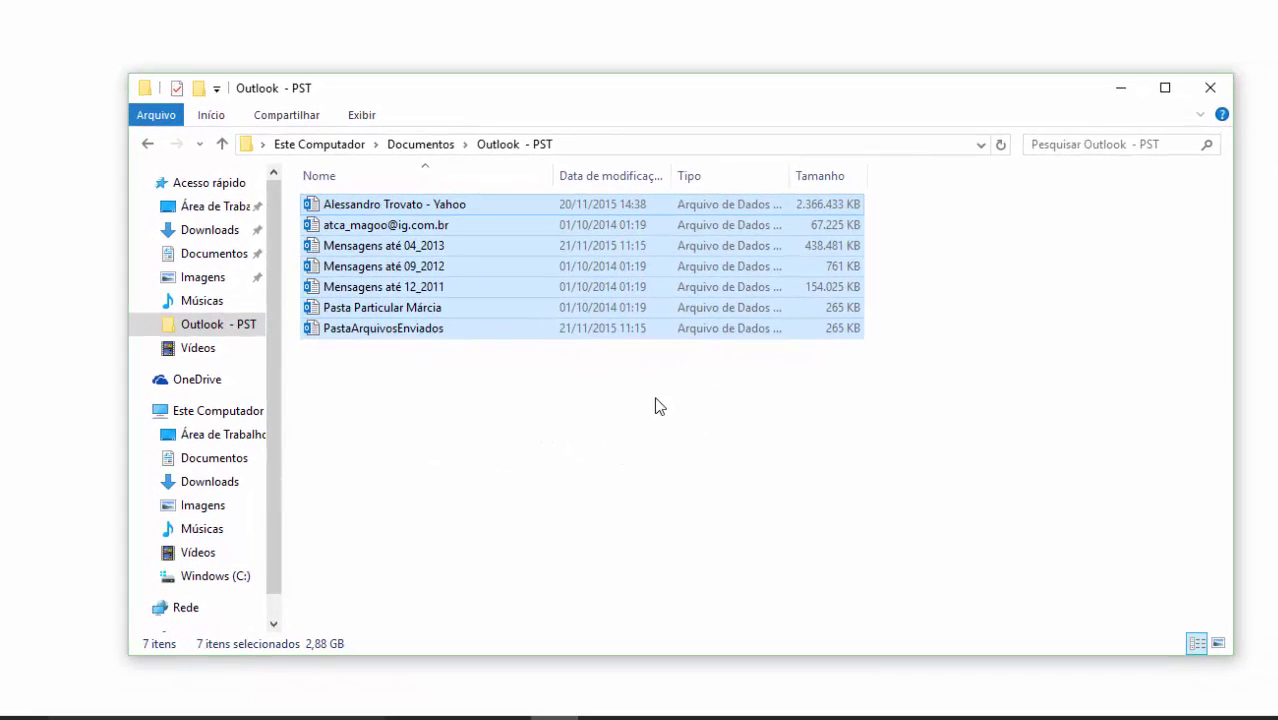
pyautogui.click(512, 430)
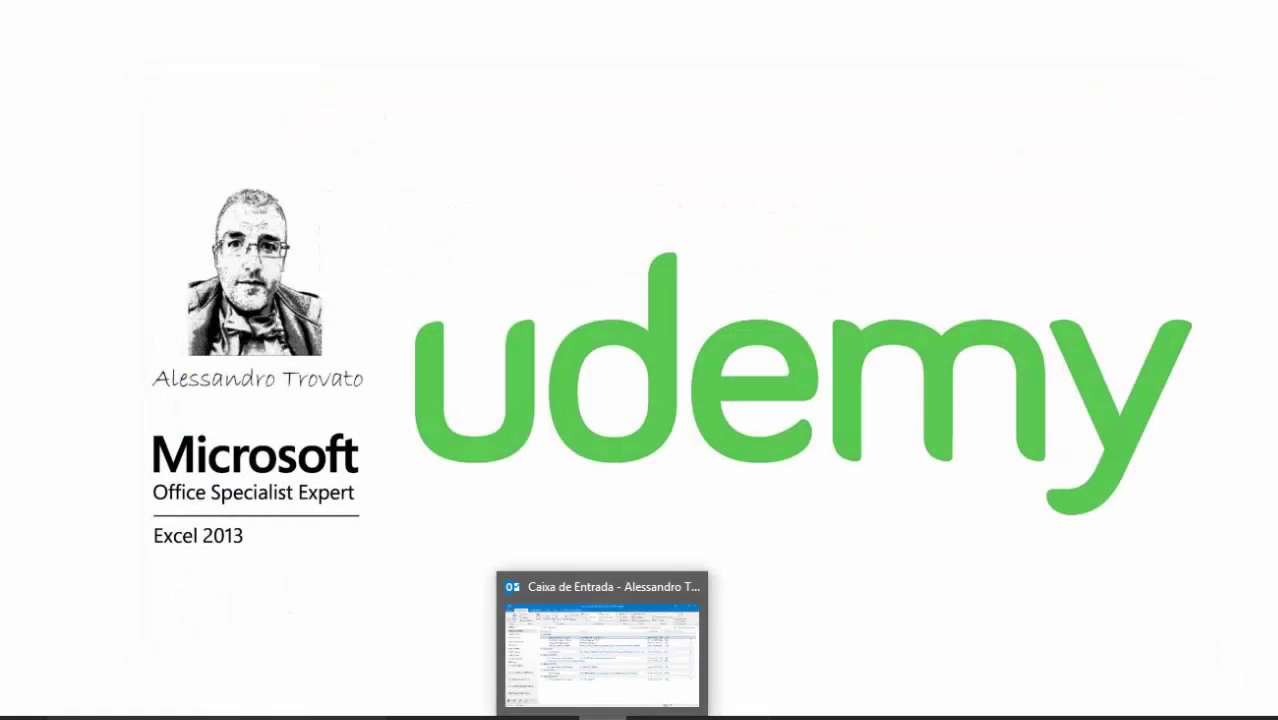
# - Expand pastaarquivosenviados to show Arquivos enviados em 2015, leaving its Itens Excluídos unchanged
pyautogui.click(640, 640)
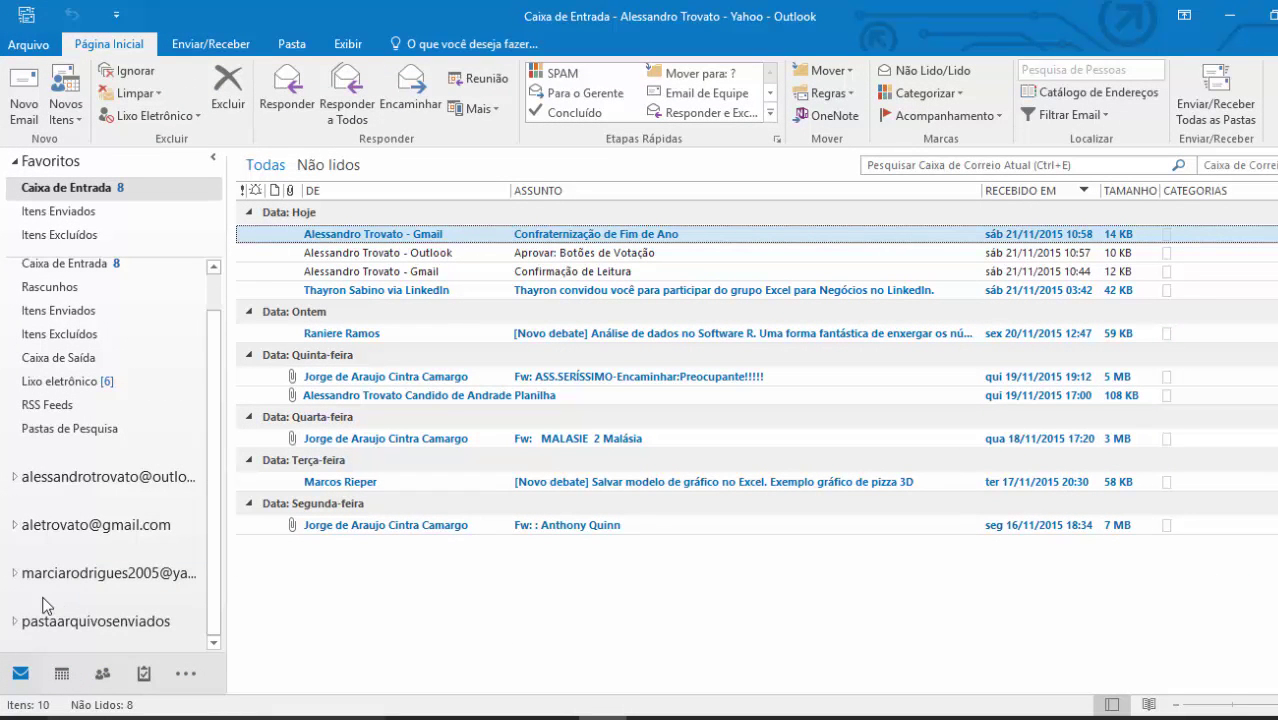
pyautogui.click(17, 621)
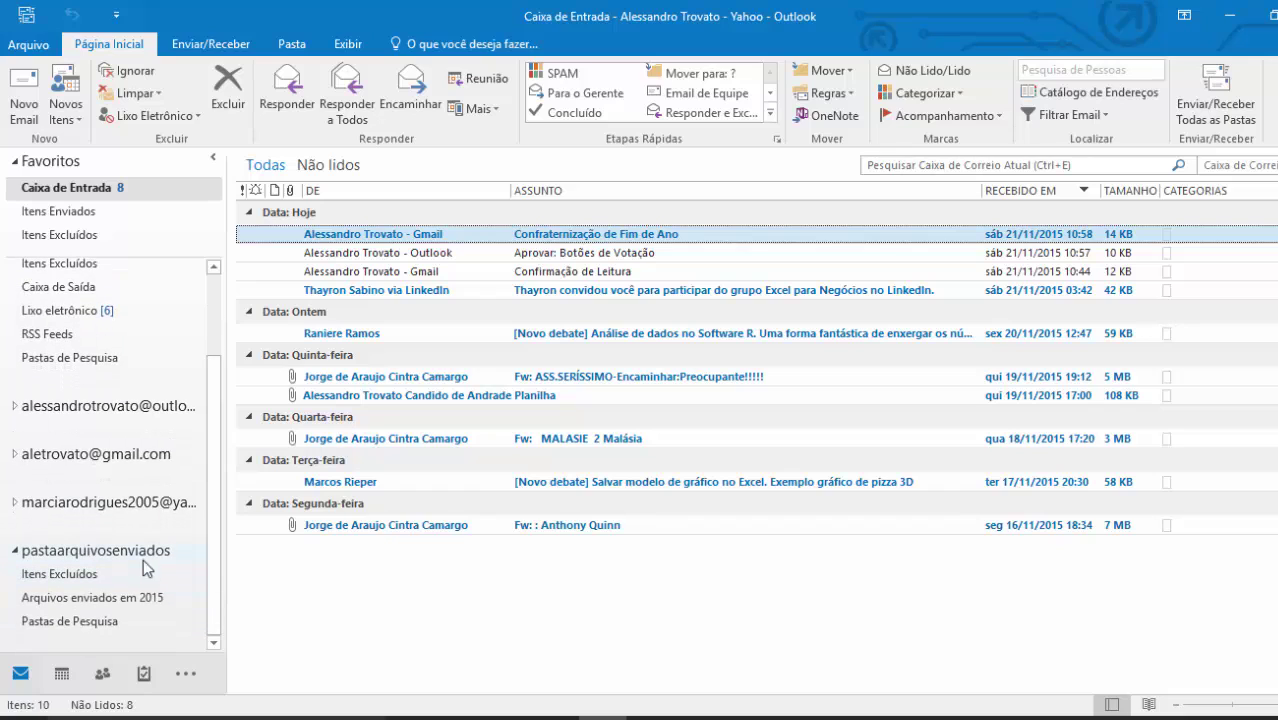
pyautogui.rightClick(63, 578)
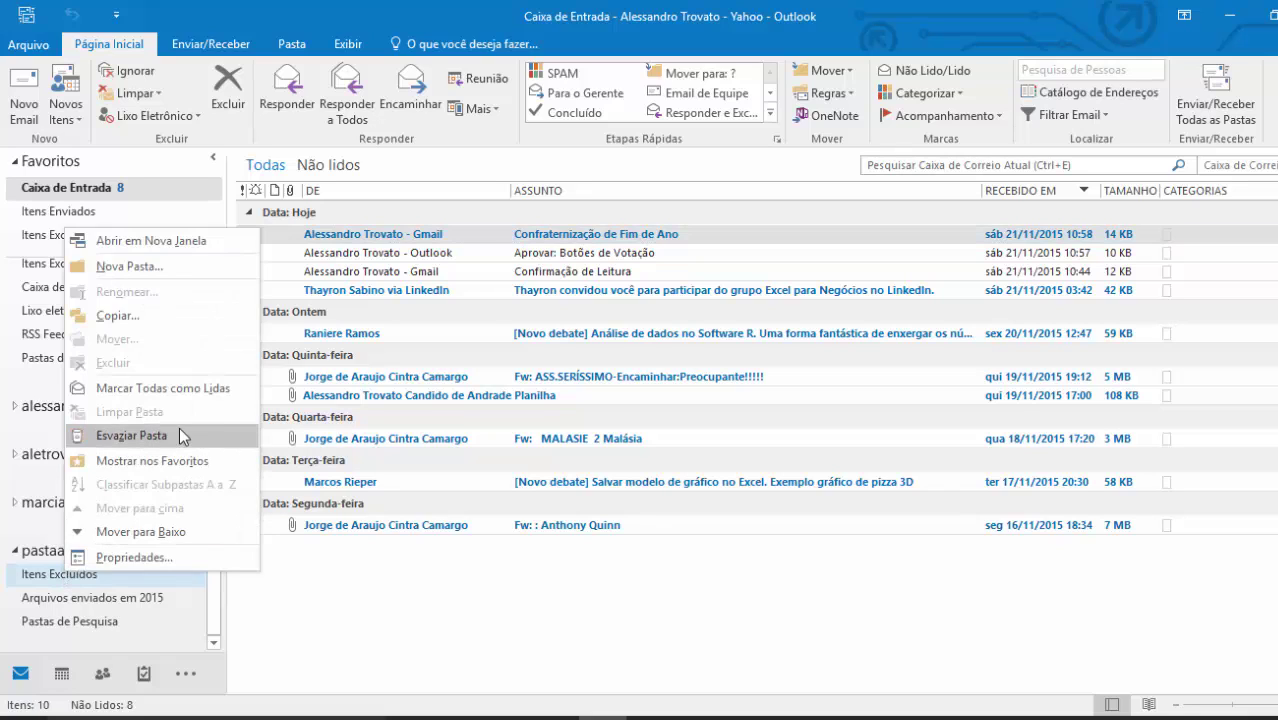
pyautogui.click(150, 436)
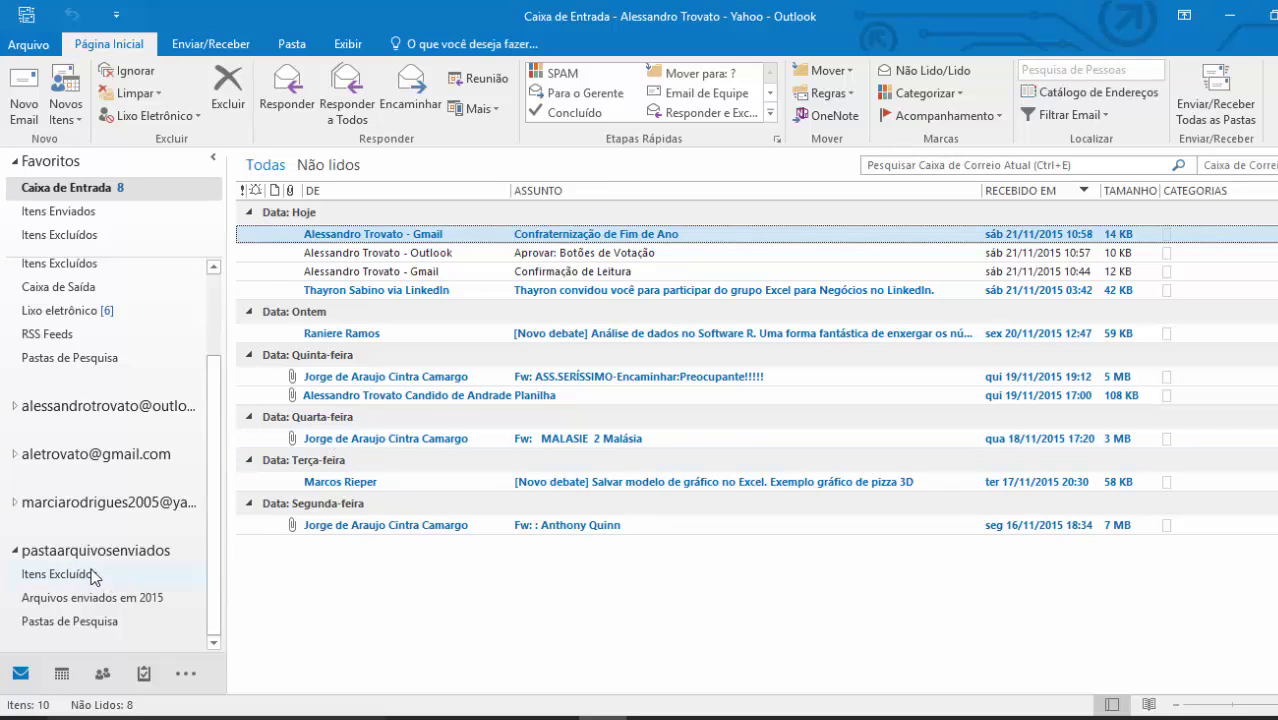
# - Collapse the main account's folders and quit Outlook, choosing 'Sair e Enviar Mais Tarde'
pyautogui.scroll(2, 105, 569)
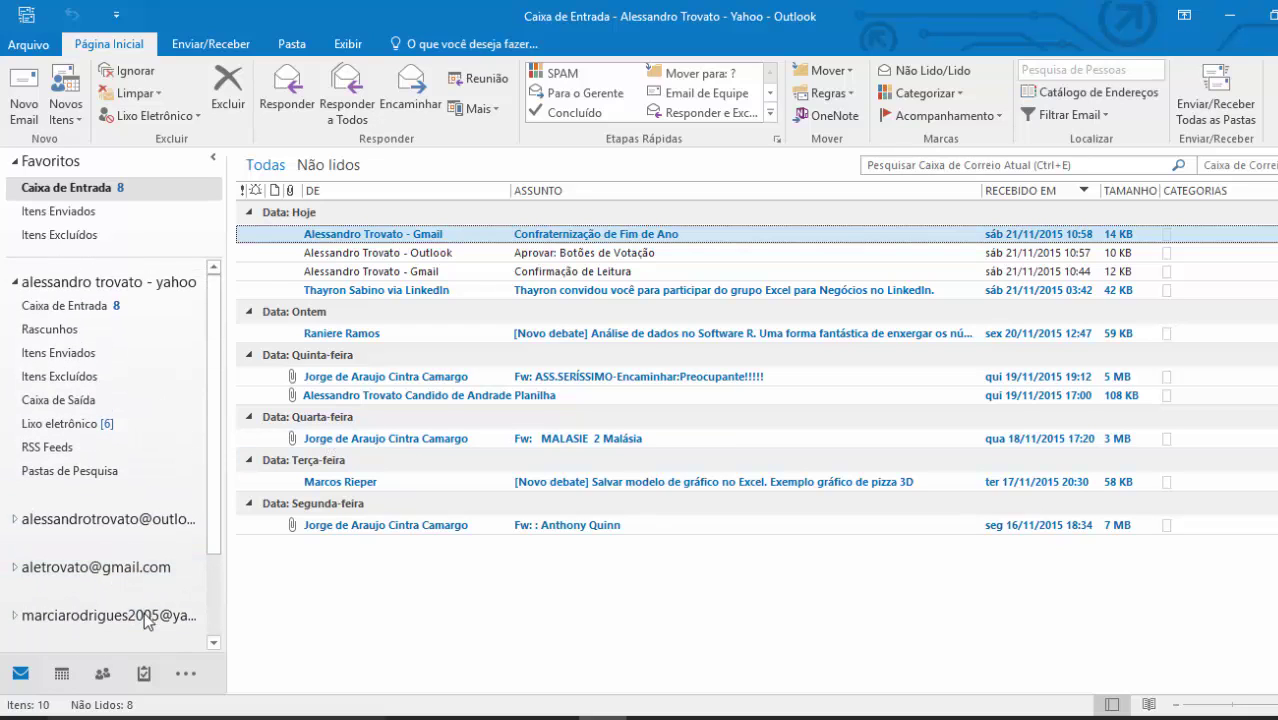
pyautogui.rightClick(83, 383)
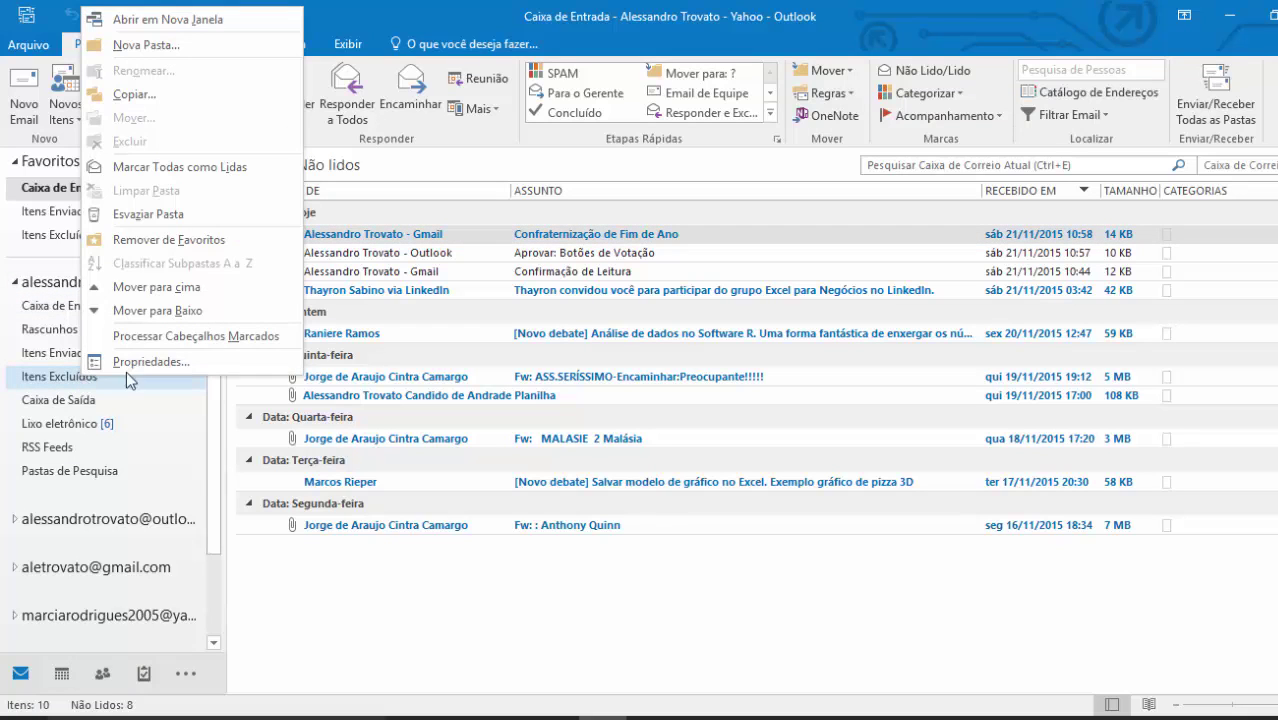
pyautogui.click(140, 228)
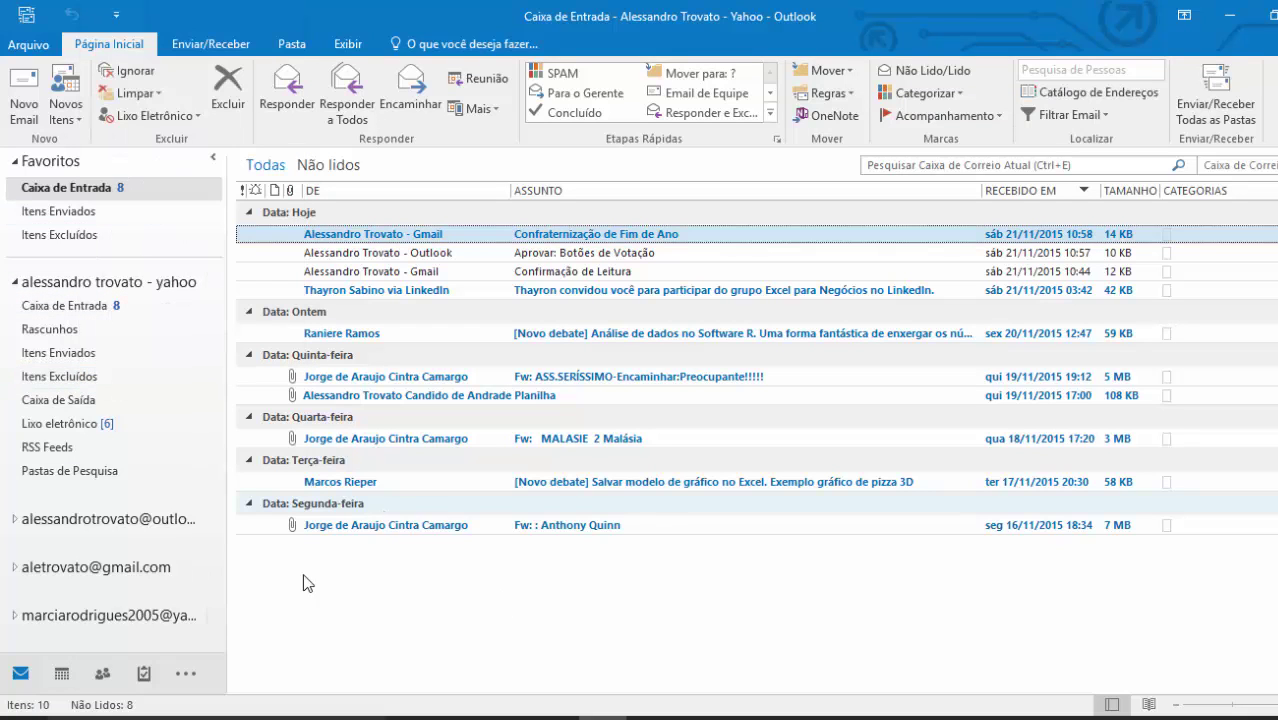
pyautogui.click(14, 282)
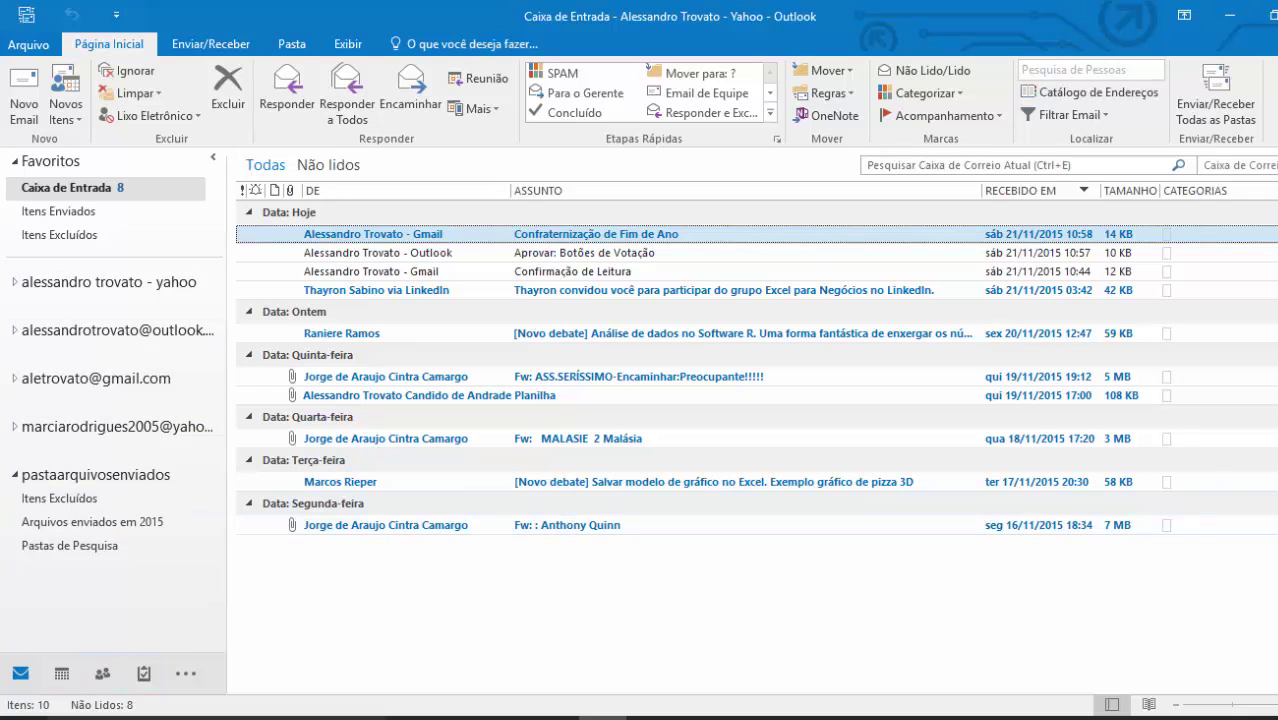
pyautogui.hotkey('alt', 'F4')
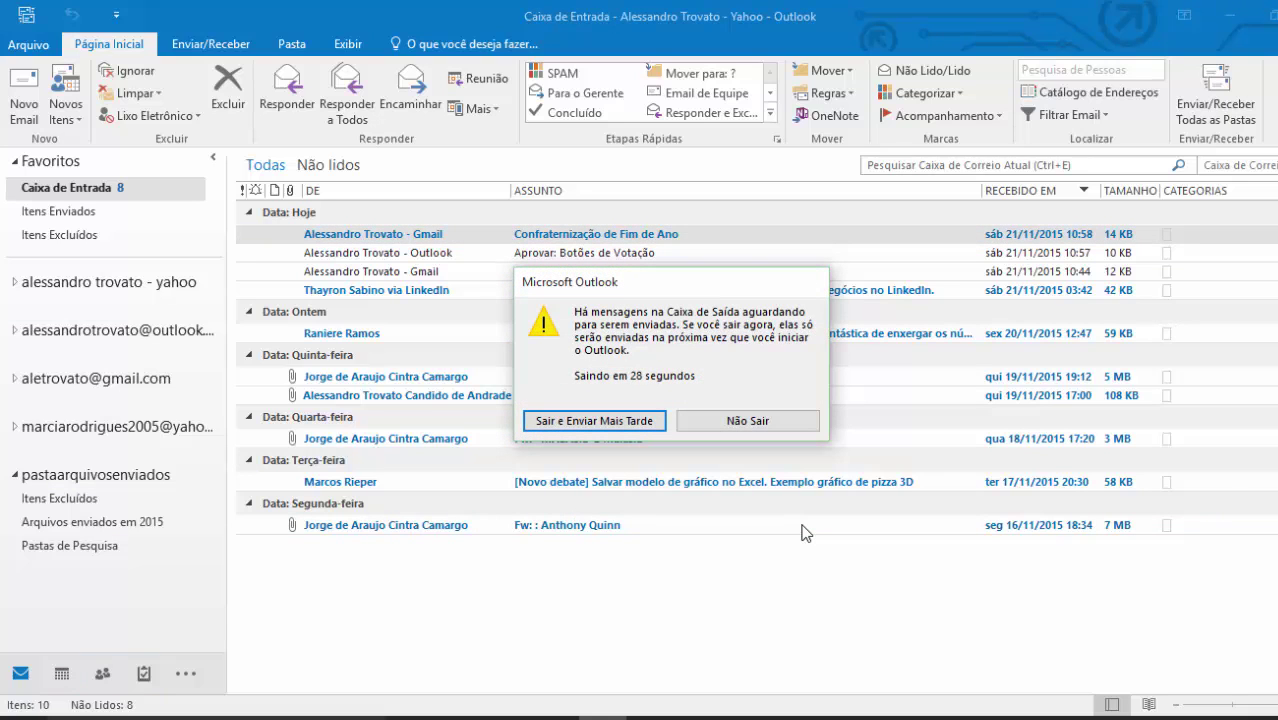
pyautogui.click(559, 421)
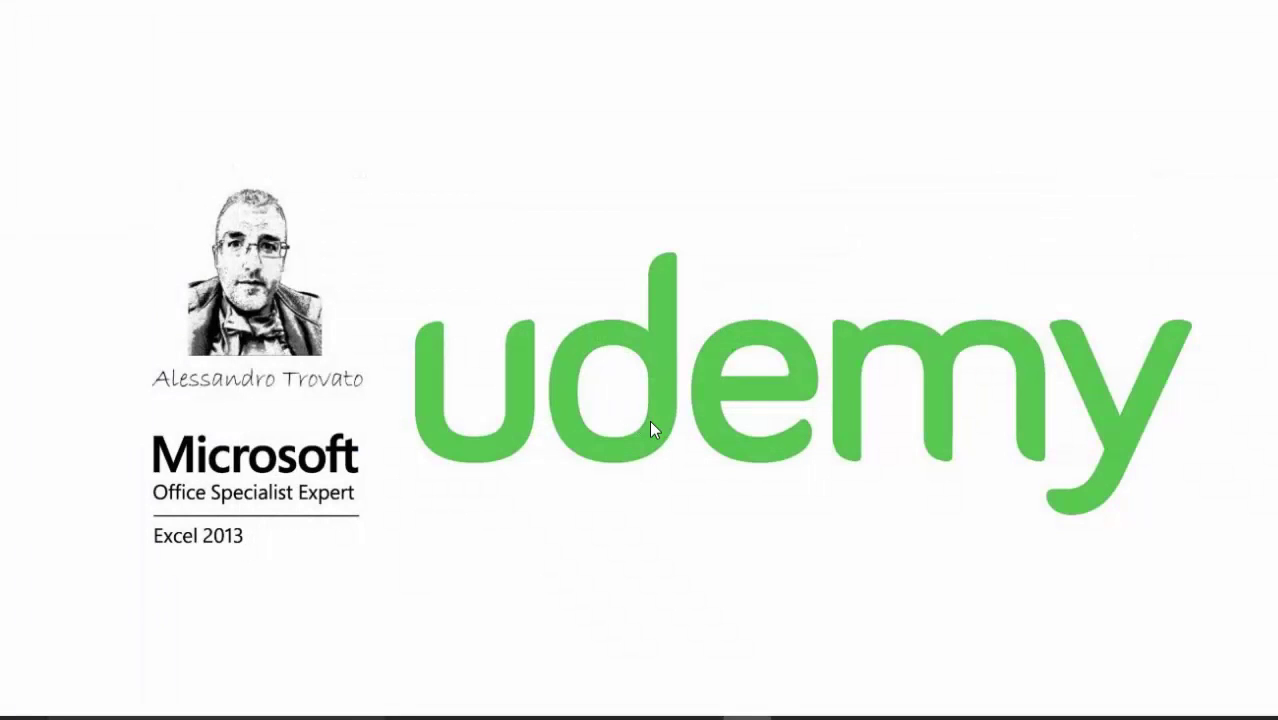